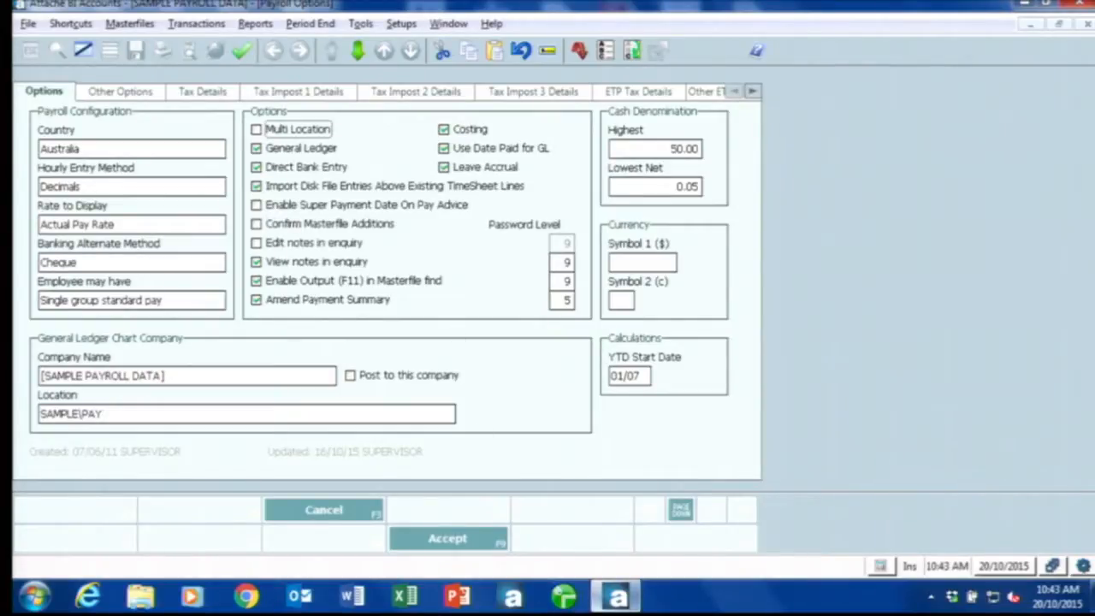
- Switch the Edit notes in enquiry option on and back off
mouse_move(599, 604)
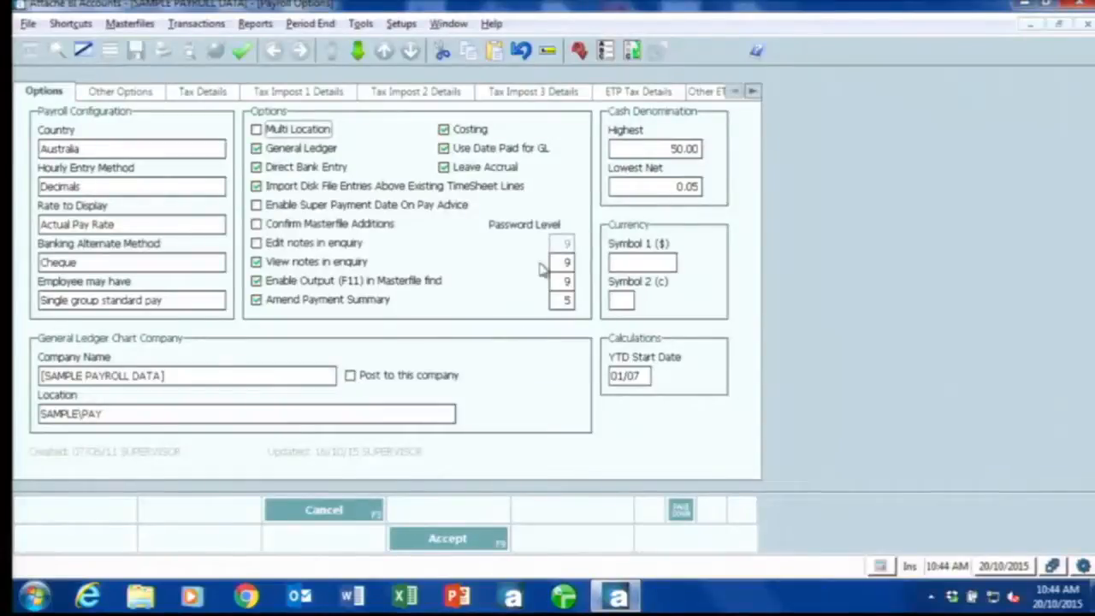
click(290, 243)
click(296, 240)
- Open Employee Details maintenance in the payroll masterfiles and bring up the employee lookup list
click(129, 25)
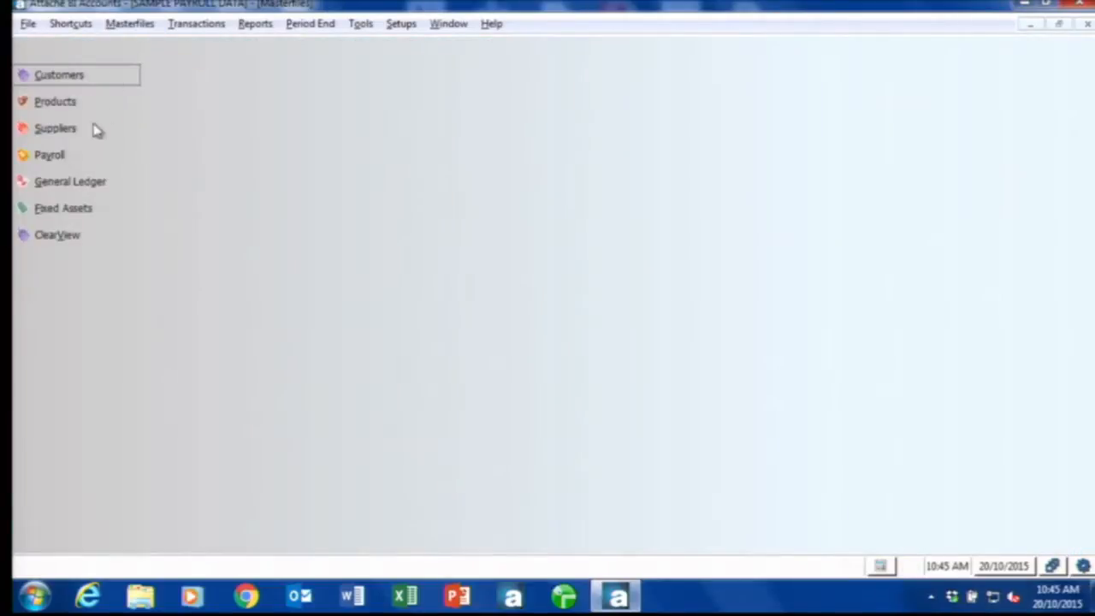
click(74, 157)
click(248, 171)
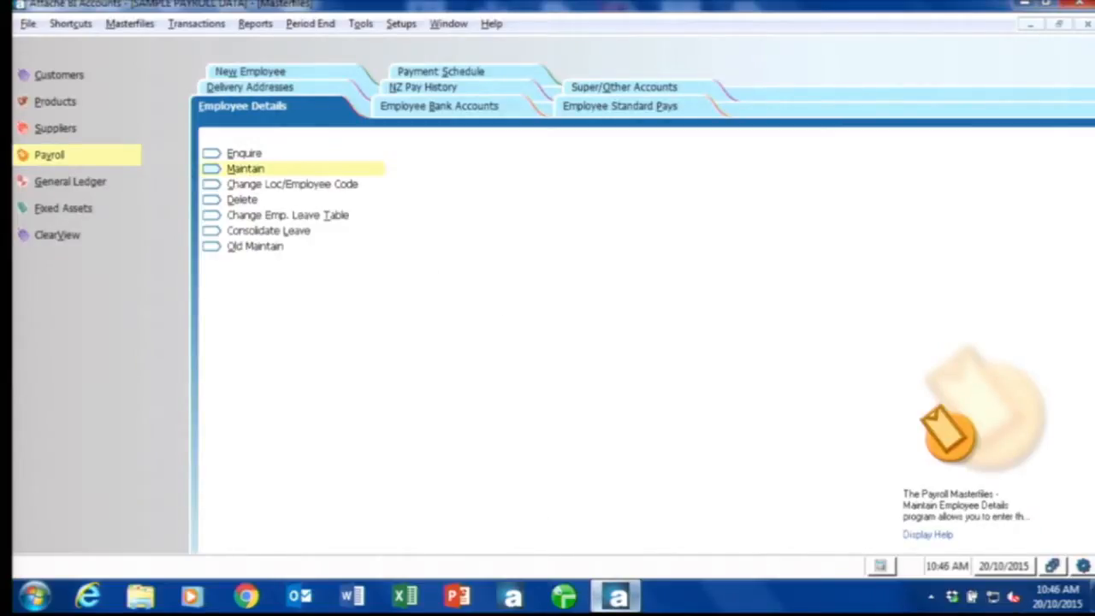
mouse_move(617, 597)
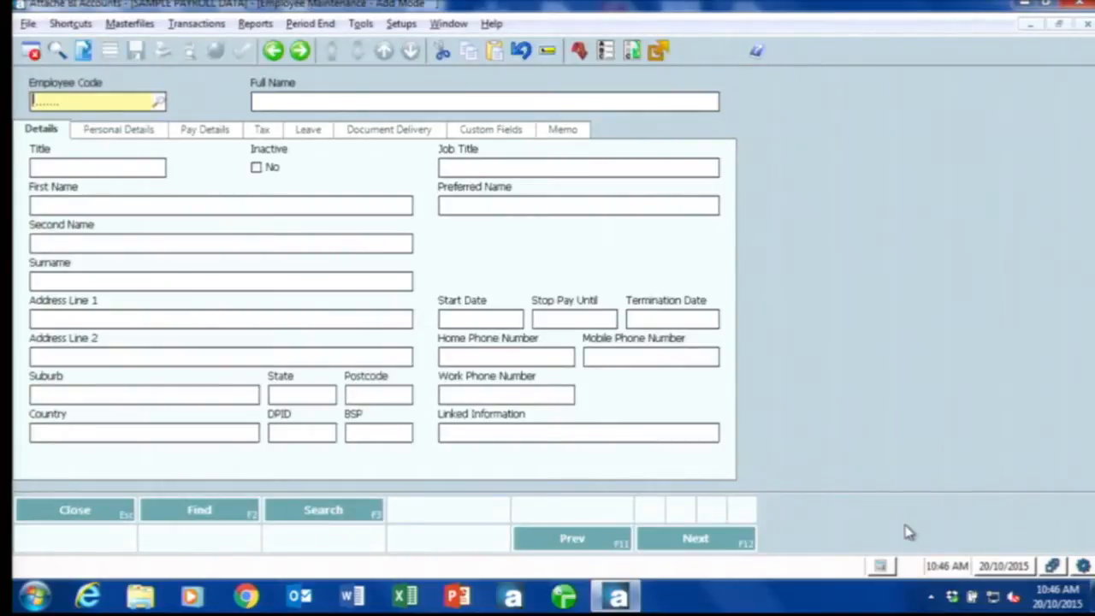
key(F2)
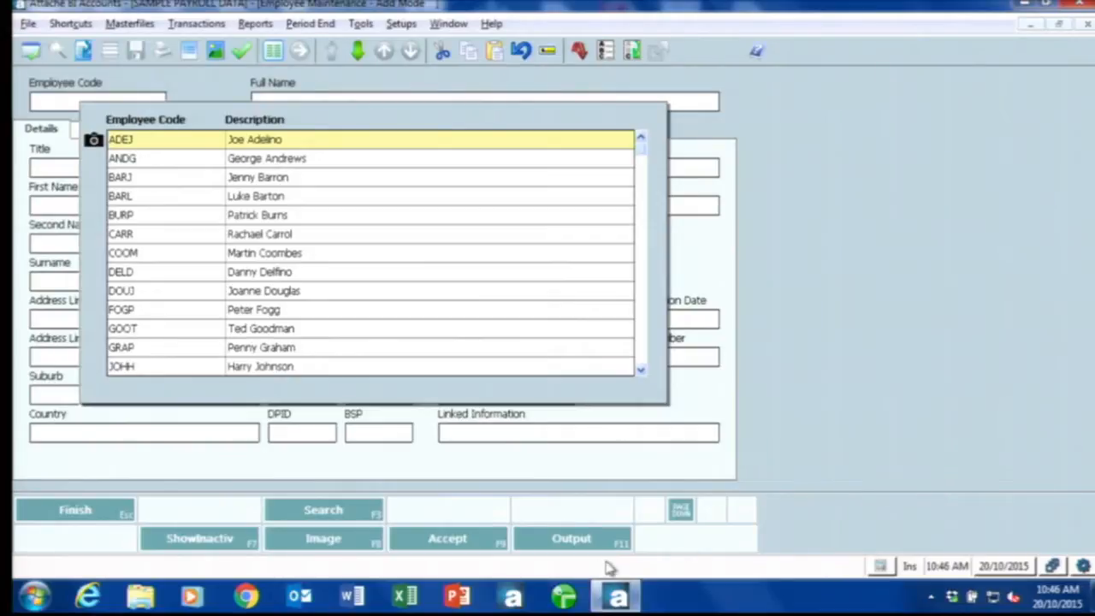
- Output the employee list as a report with the NormalRate column added to the preselected EmployeeCode and FullName columns
key(F11)
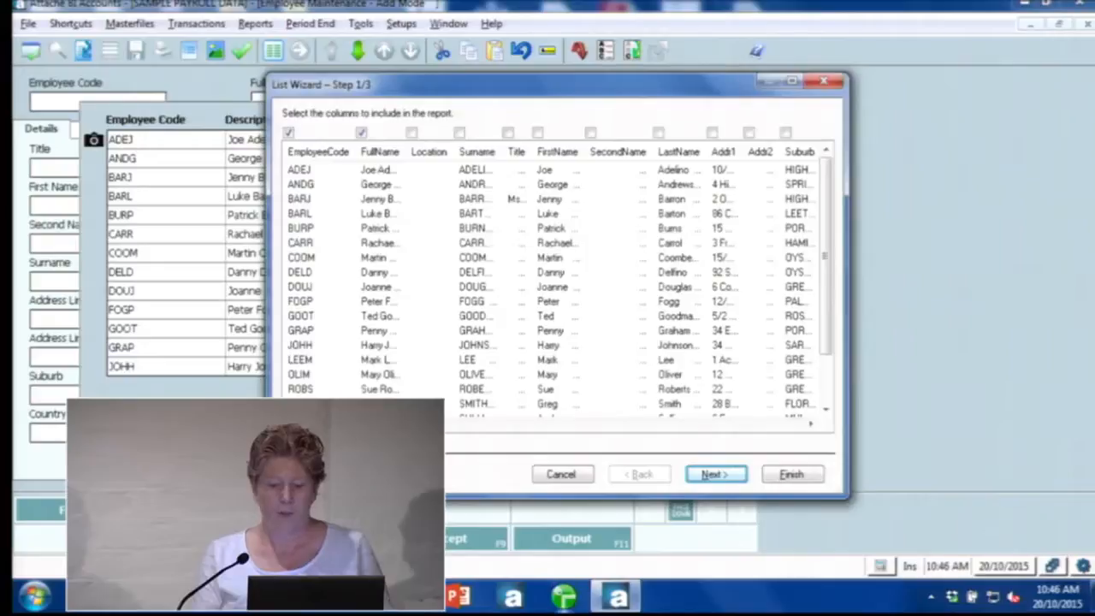
click(711, 427)
click(711, 427)
click(711, 427)
click(711, 426)
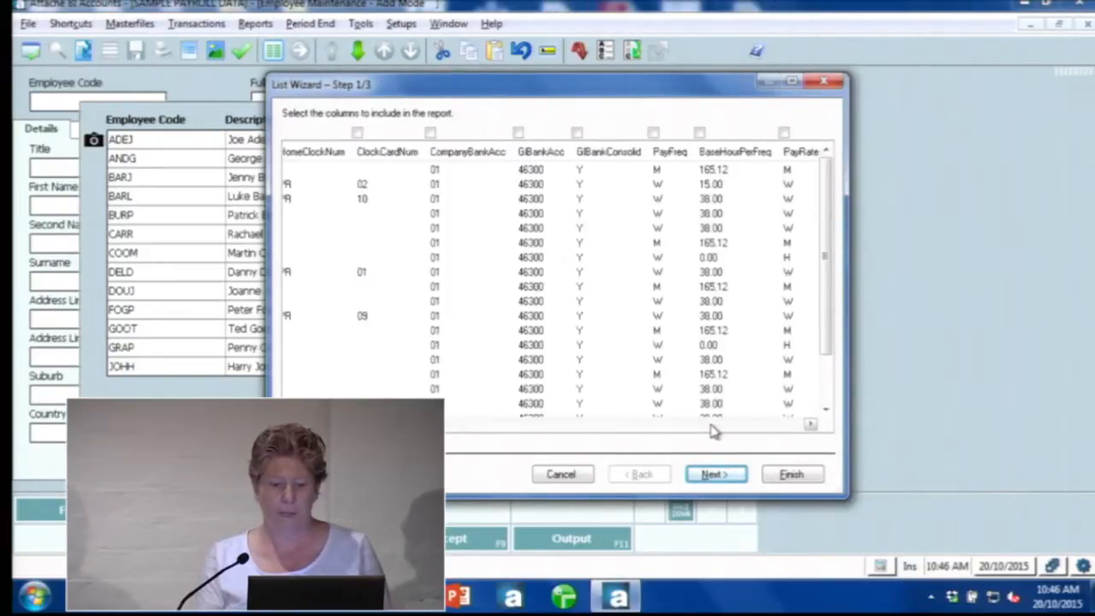
click(711, 427)
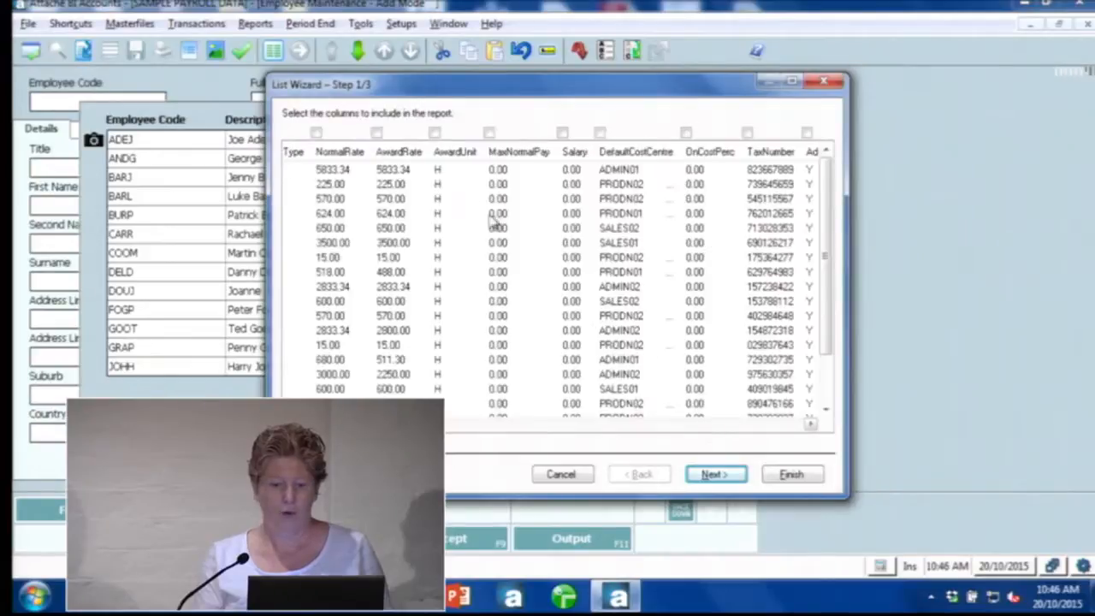
click(315, 133)
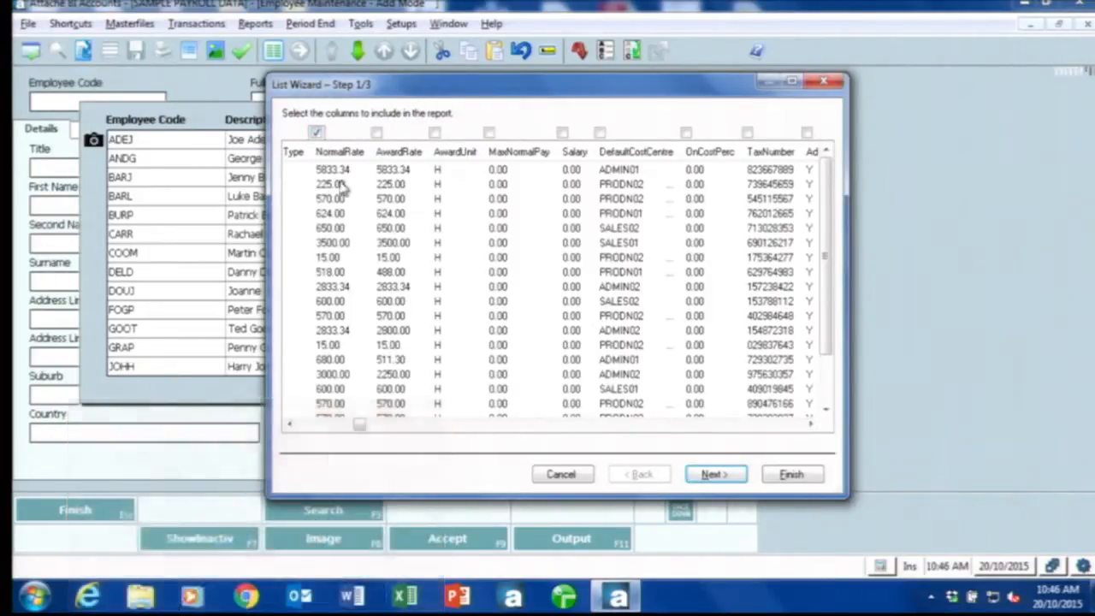
click(798, 479)
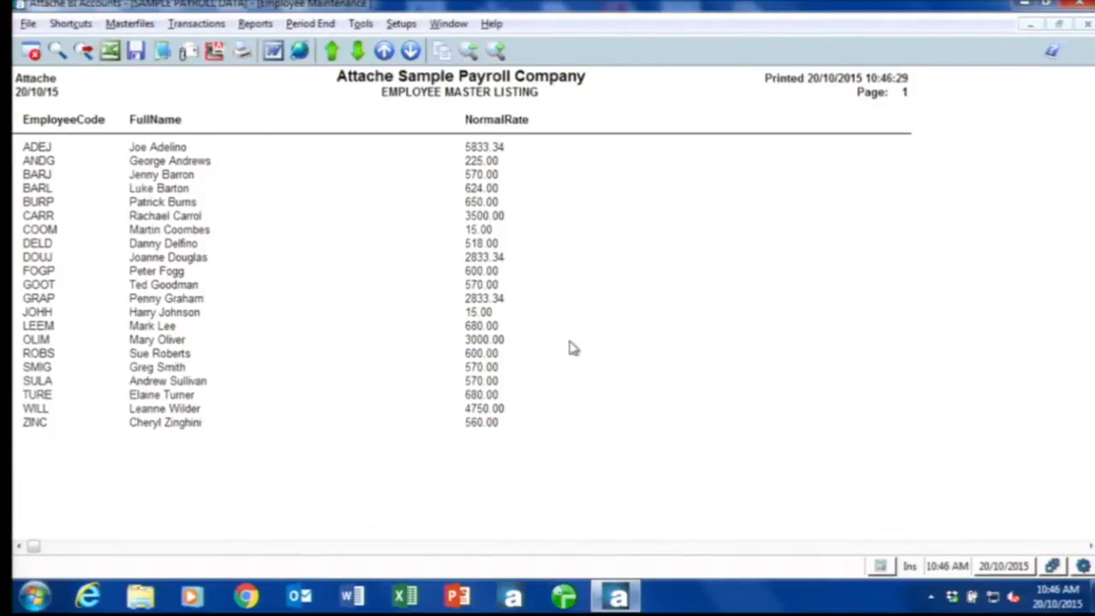
- Export the employee master listing to Excel and auto-fit all the worksheet's column widths
click(110, 51)
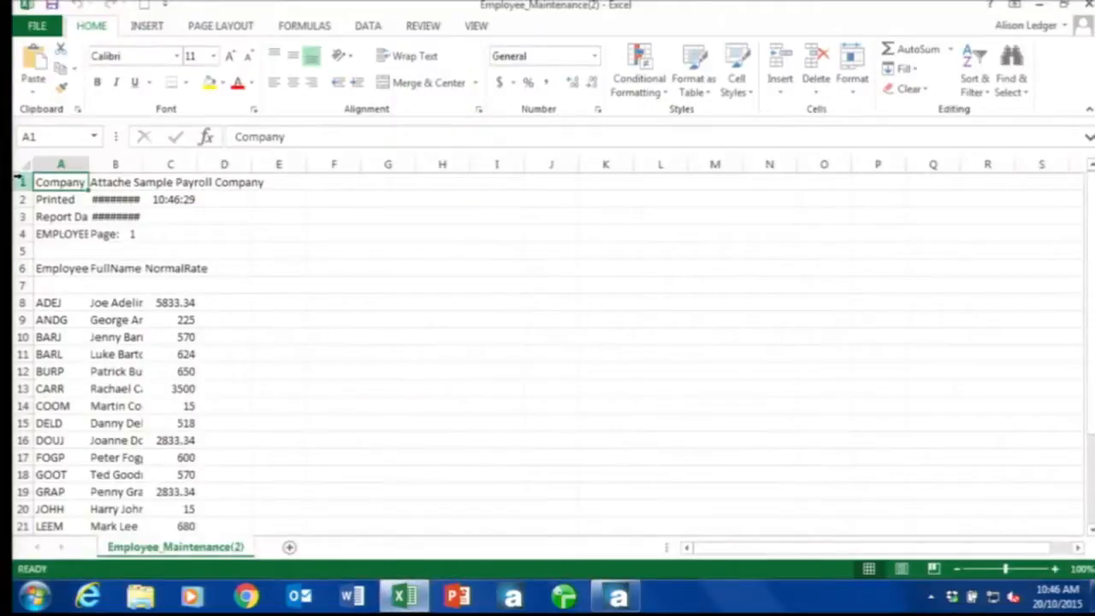
click(28, 163)
double_click(143, 163)
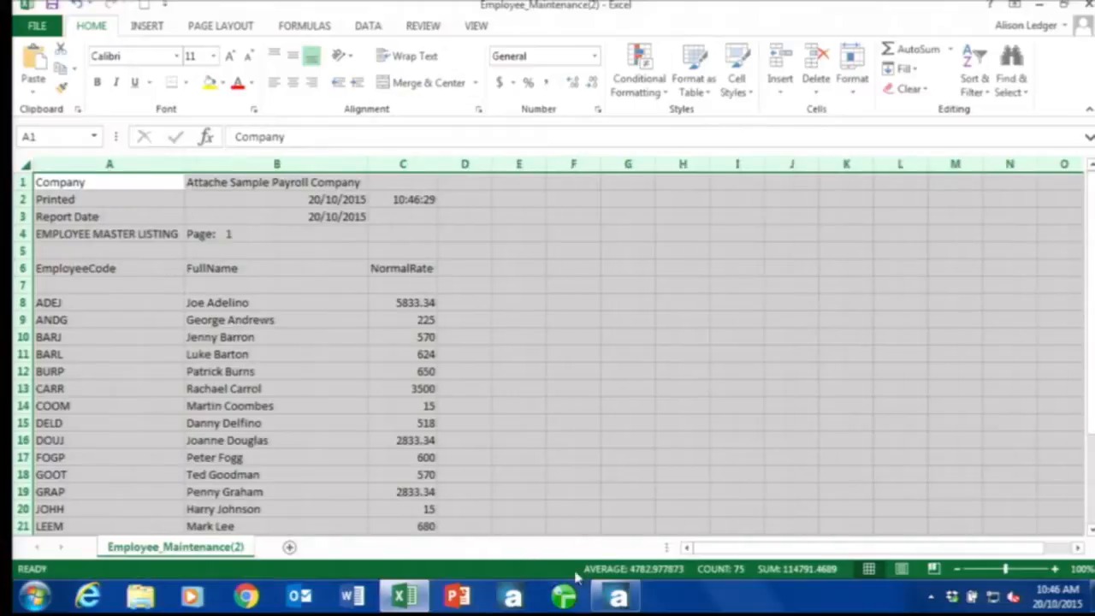
click(462, 303)
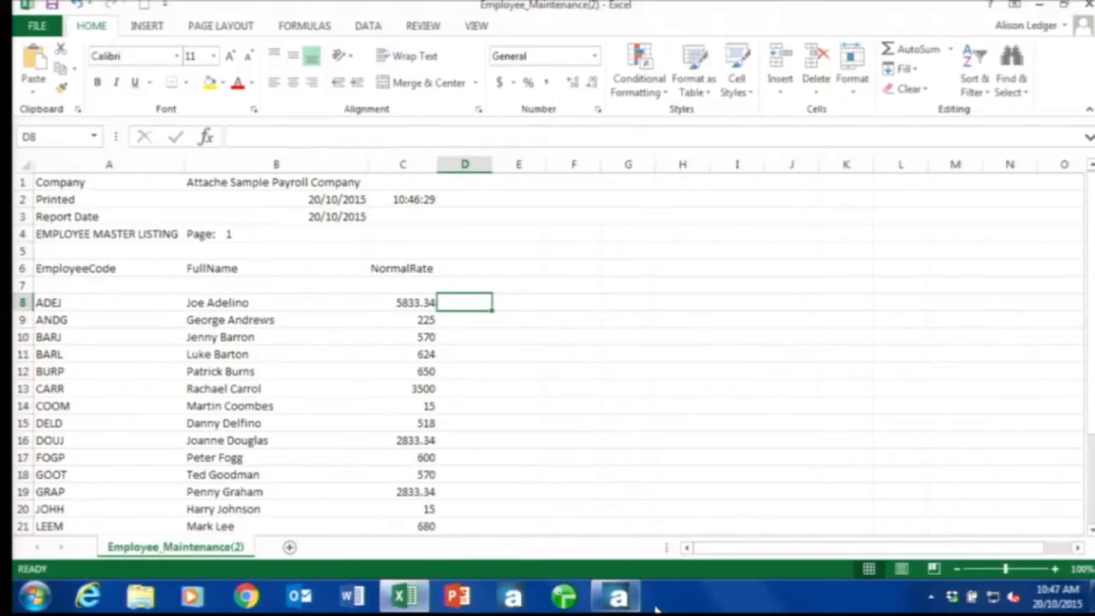
- Switch back to Attache BI Accounts and close the listing, employee lookup and Employee Maintenance to return to Payroll Options
click(618, 597)
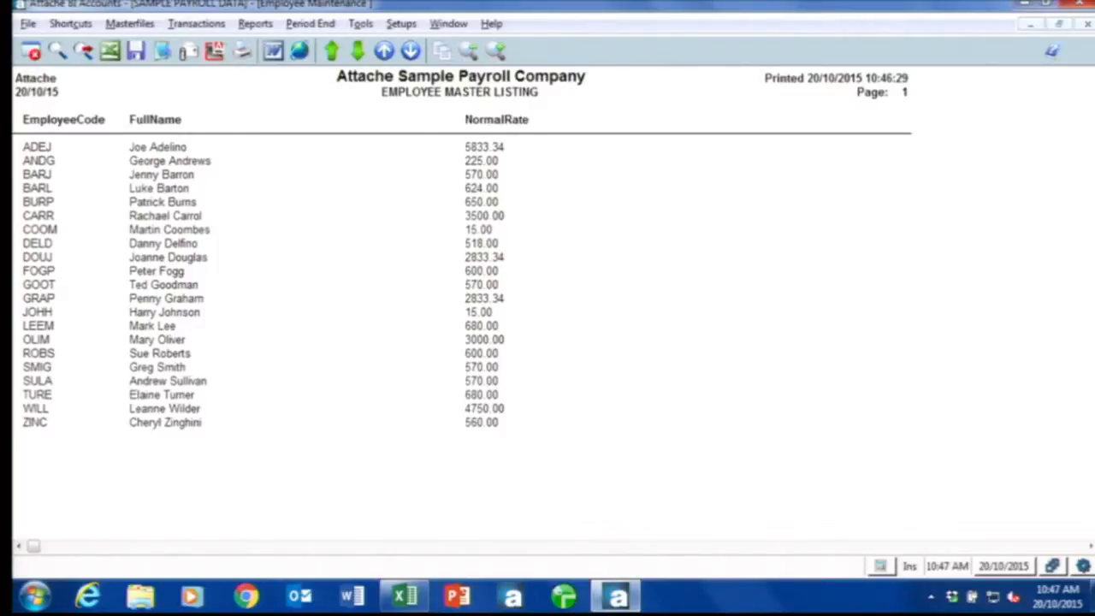
key(Escape)
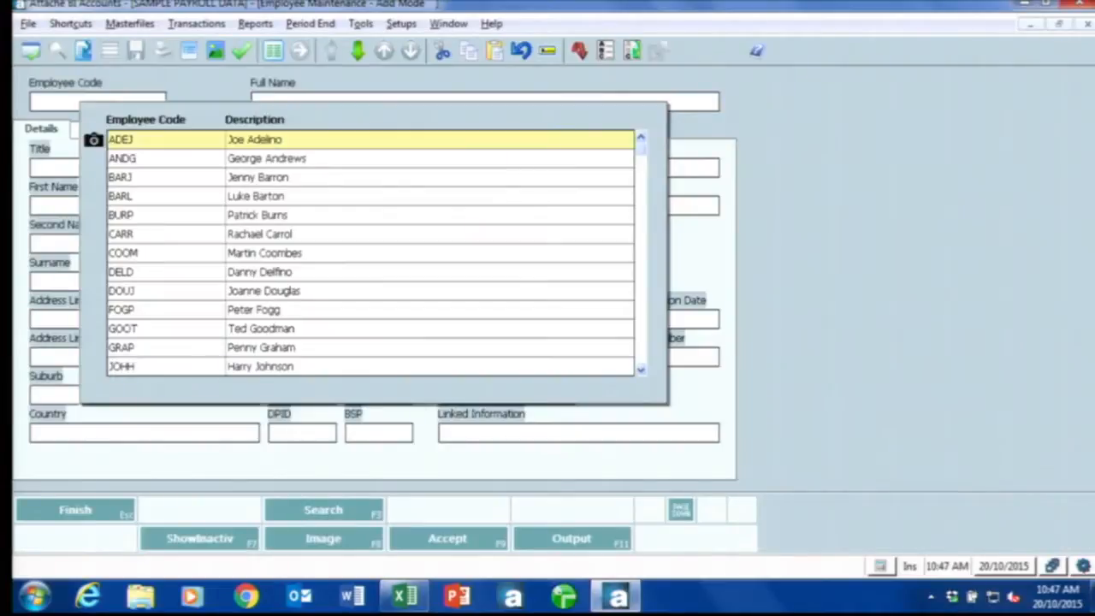
key(Escape)
key(Escape)
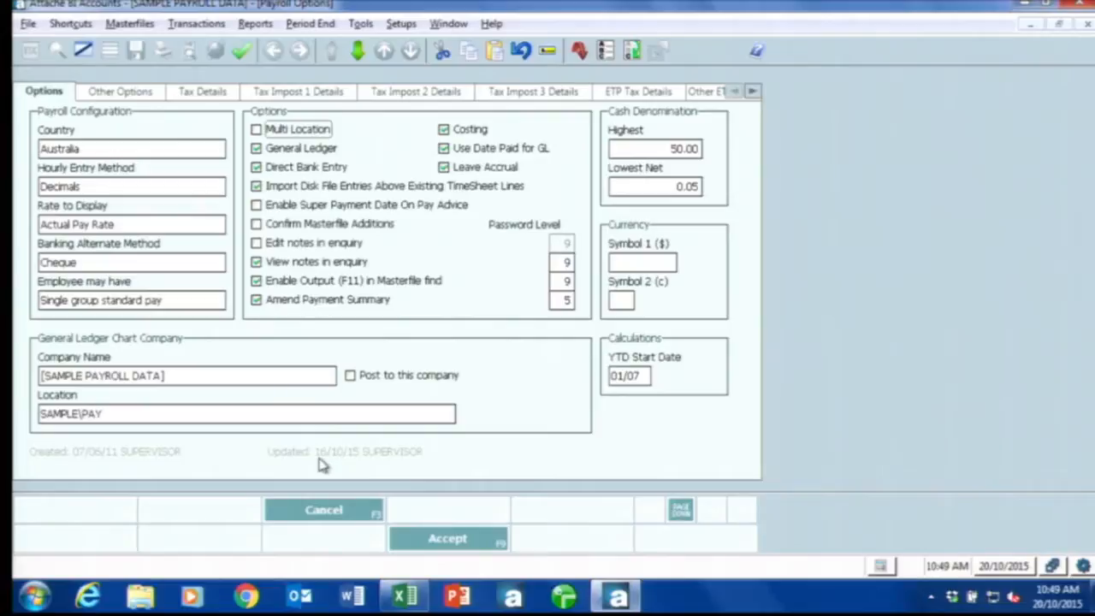
- Switch the Amend Payment Summary option off and back on
click(257, 300)
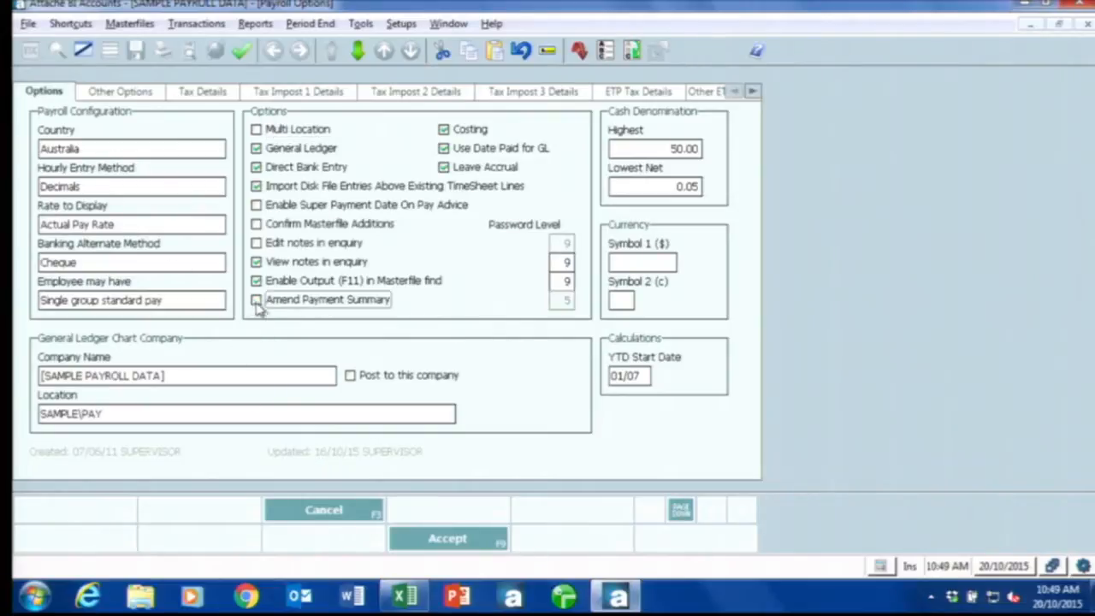
click(258, 301)
click(263, 302)
- On the Other Options page, label user defined employee Field 1 "Job Title" and Field 2 "Name Of the Award"
key(Page_Down)
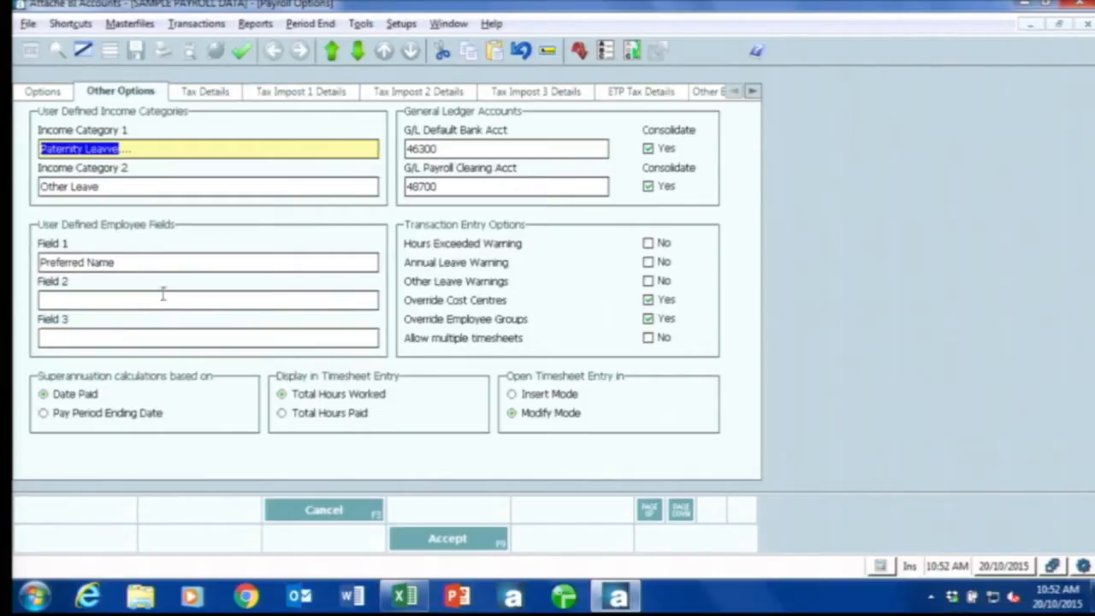
click(152, 263)
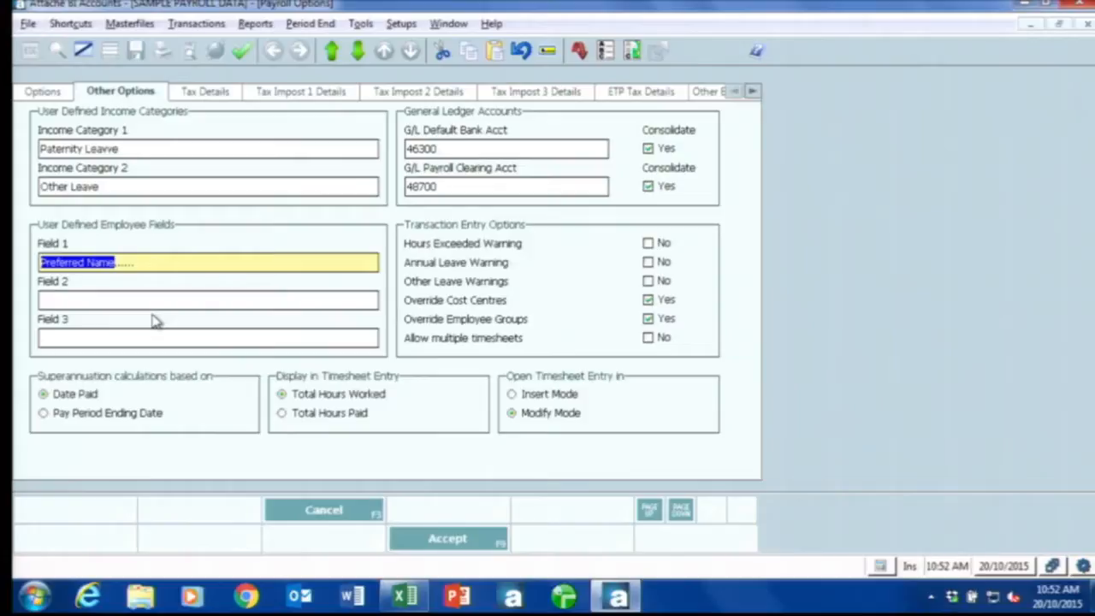
text(Job T)
key(BackSpace)
key(BackSpace)
key(BackSpace)
key(BackSpace)
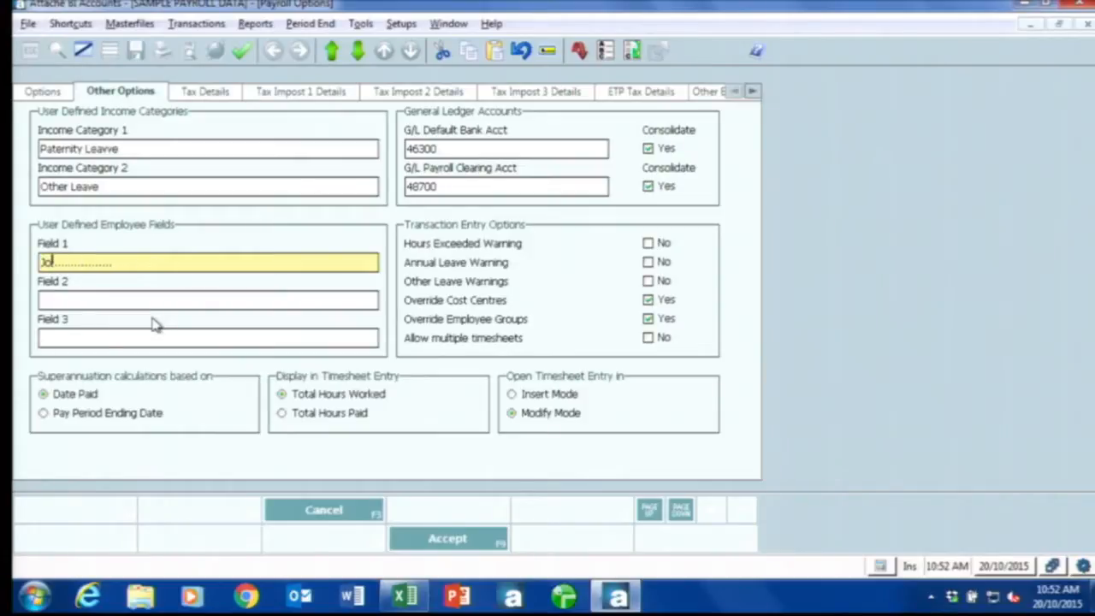
text(ob Title)
key(Tab)
text(Name Of the Award)
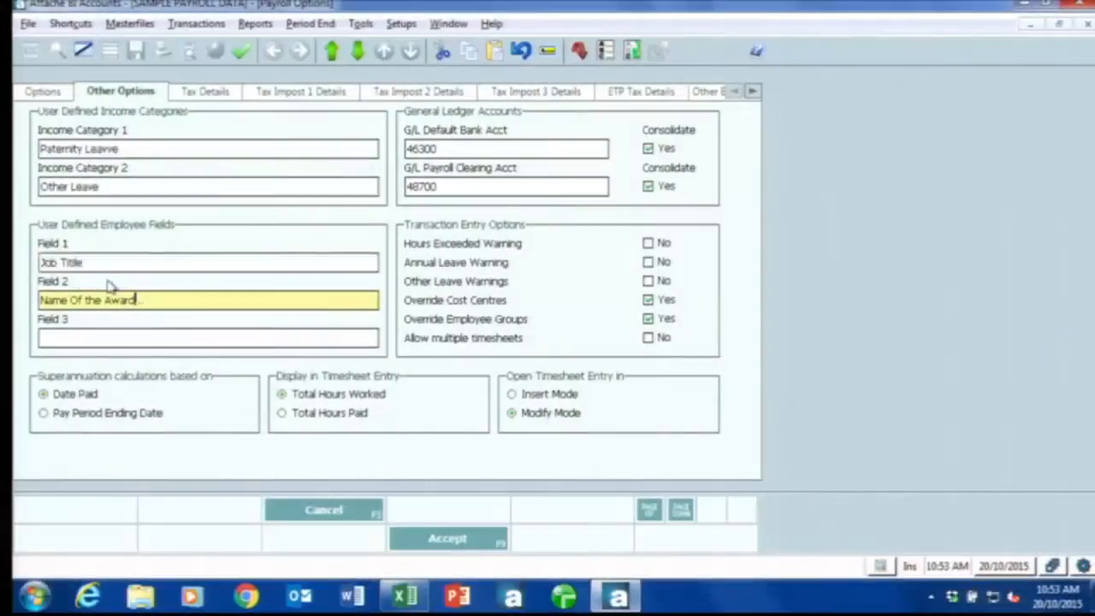
- Label user defined employee Field 1 "Preferred Name" and Field 2 "Drivers License", and accept the options
click(117, 268)
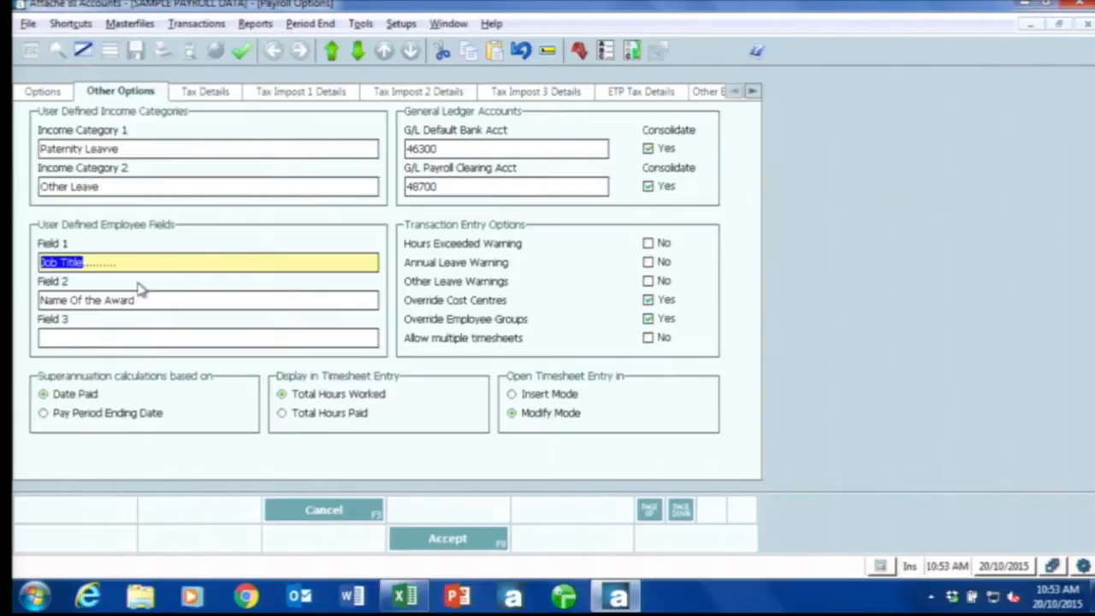
text(Preferred Name)
key(Tab)
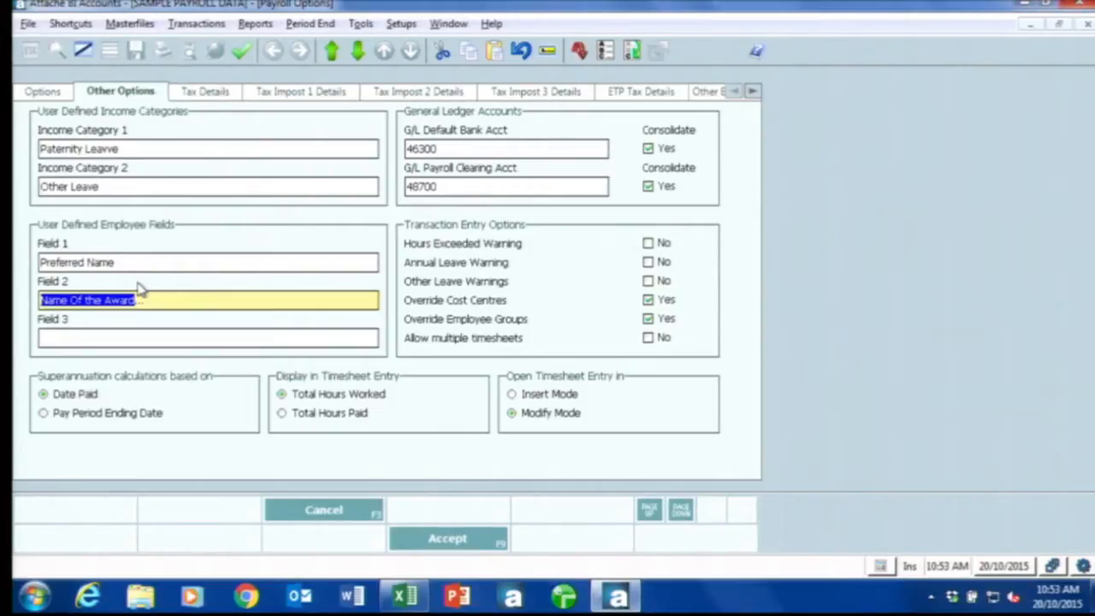
text(Dri)
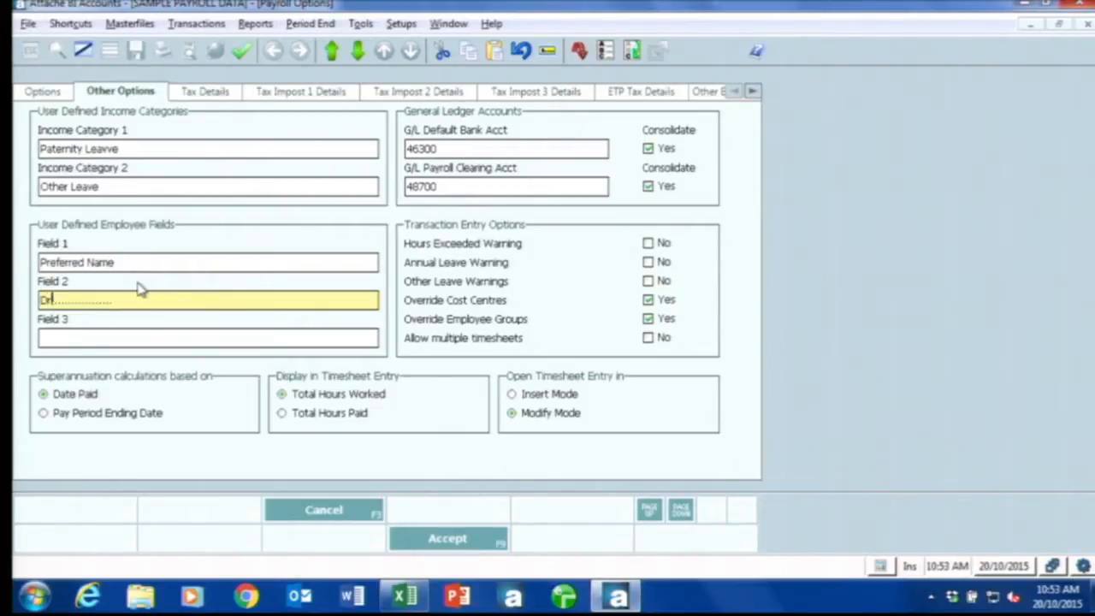
text(vers License)
key(Tab)
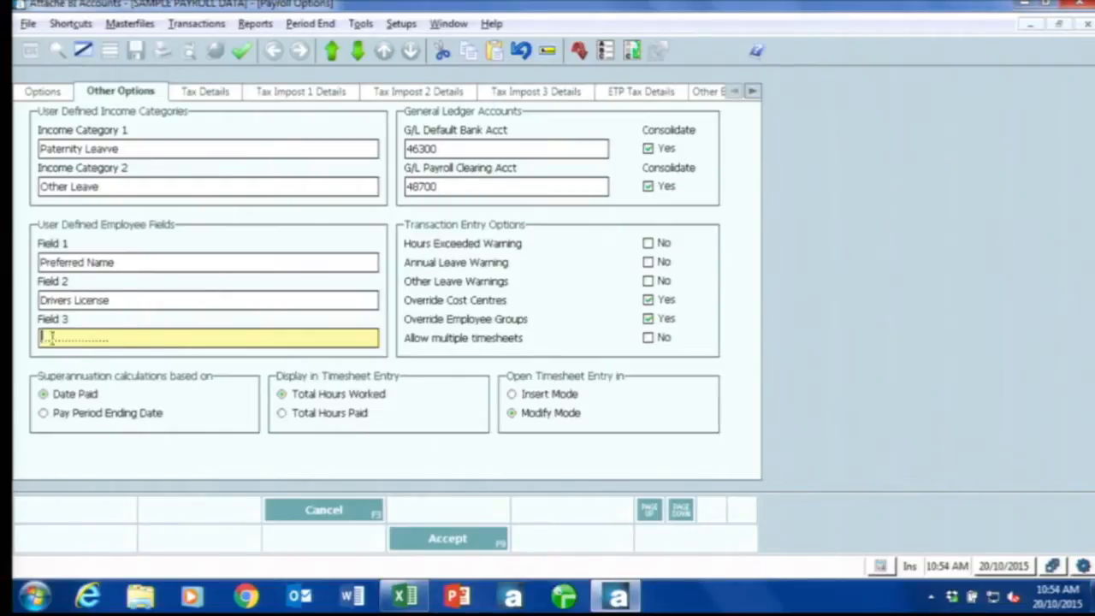
click(465, 540)
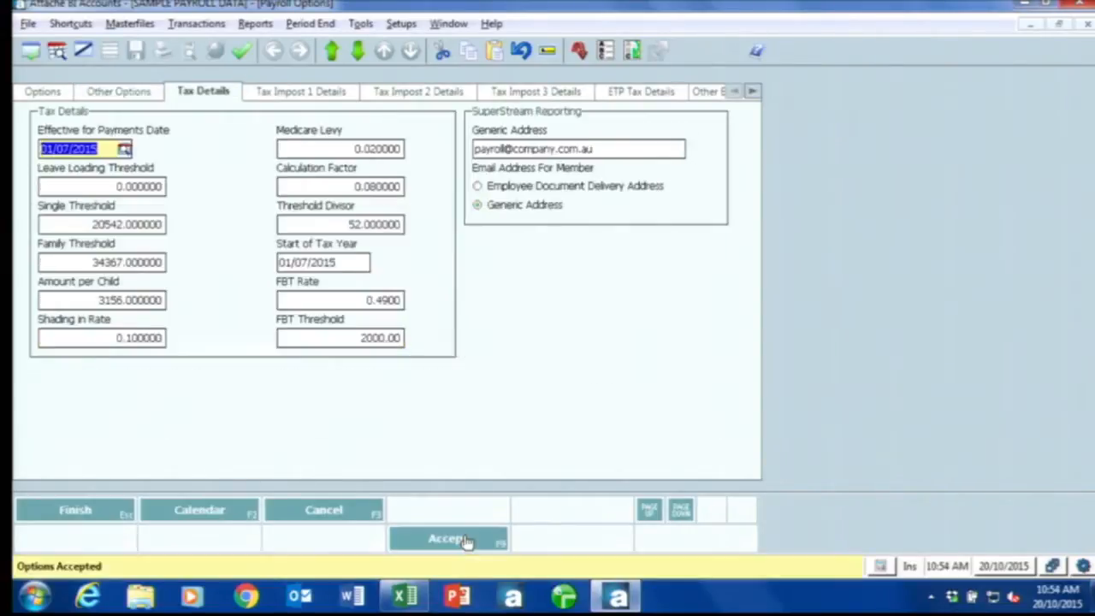
- Check the user defined field labels in payroll Employee Maintenance and return to Payroll Options
click(129, 23)
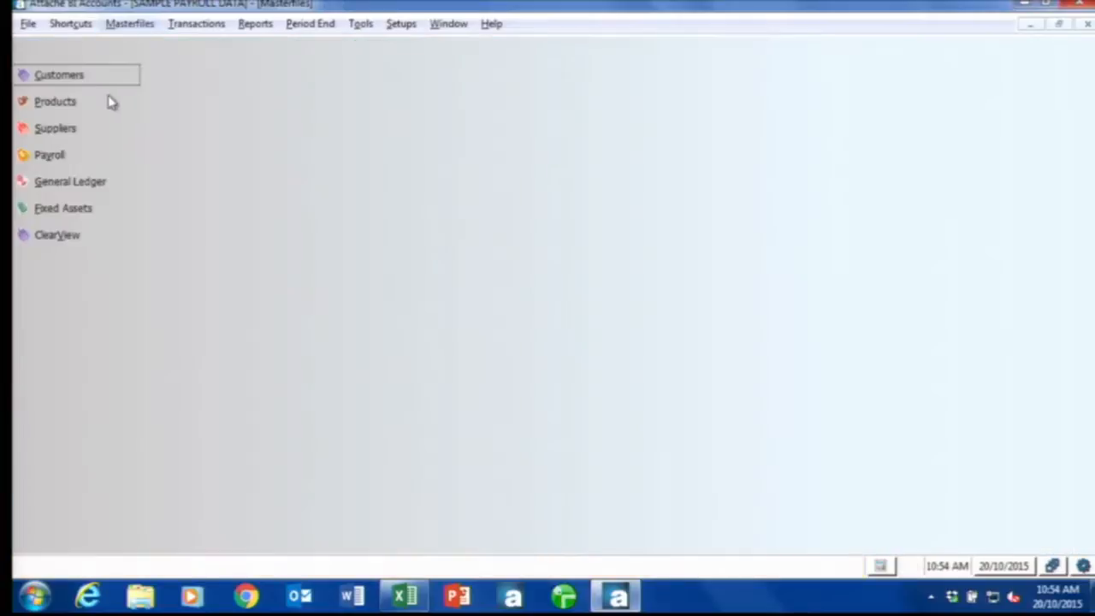
click(49, 156)
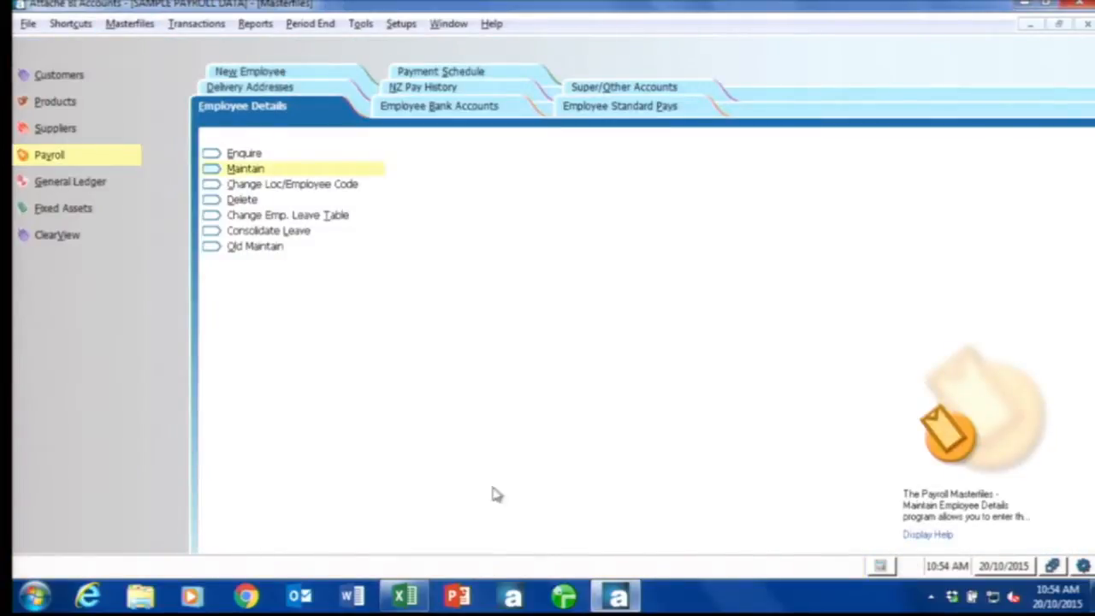
click(246, 169)
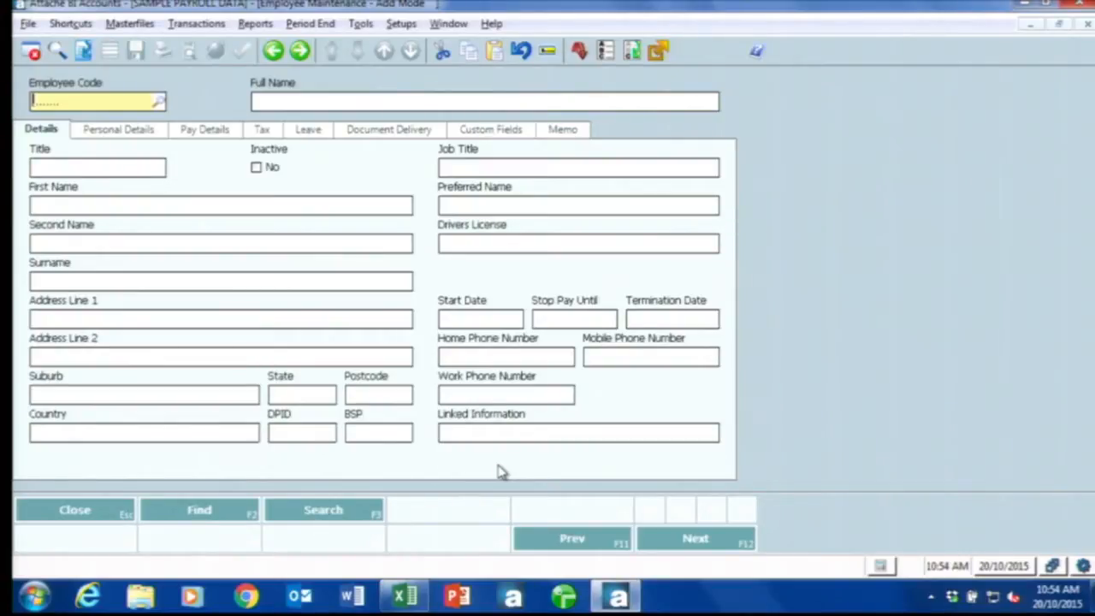
key(Escape)
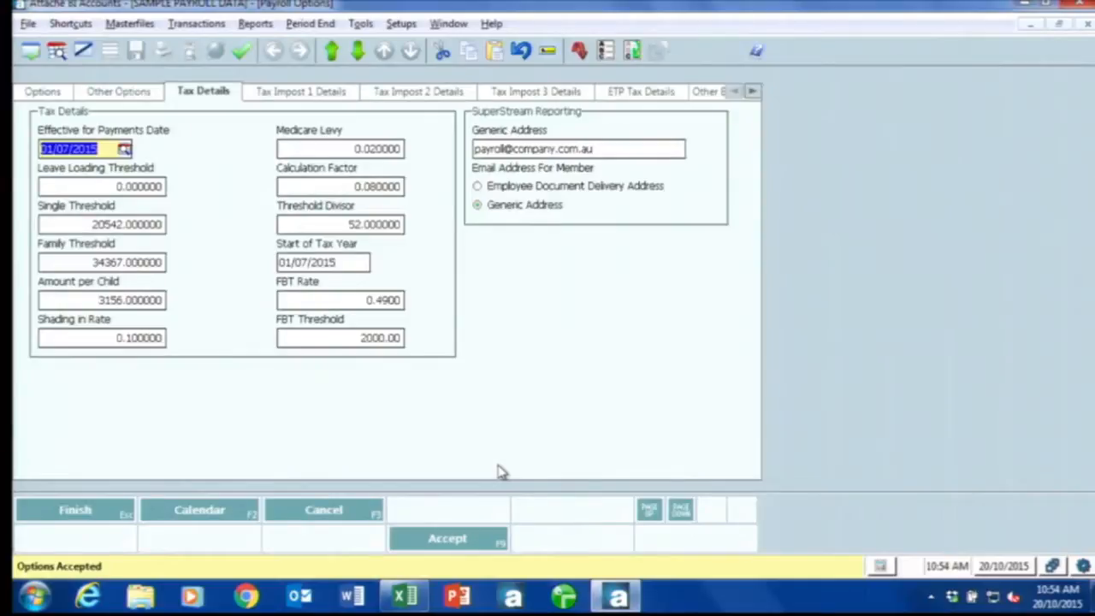
- Return to the Other Options page and switch Hours Exceeded Warning on and back off
key(Page_Up)
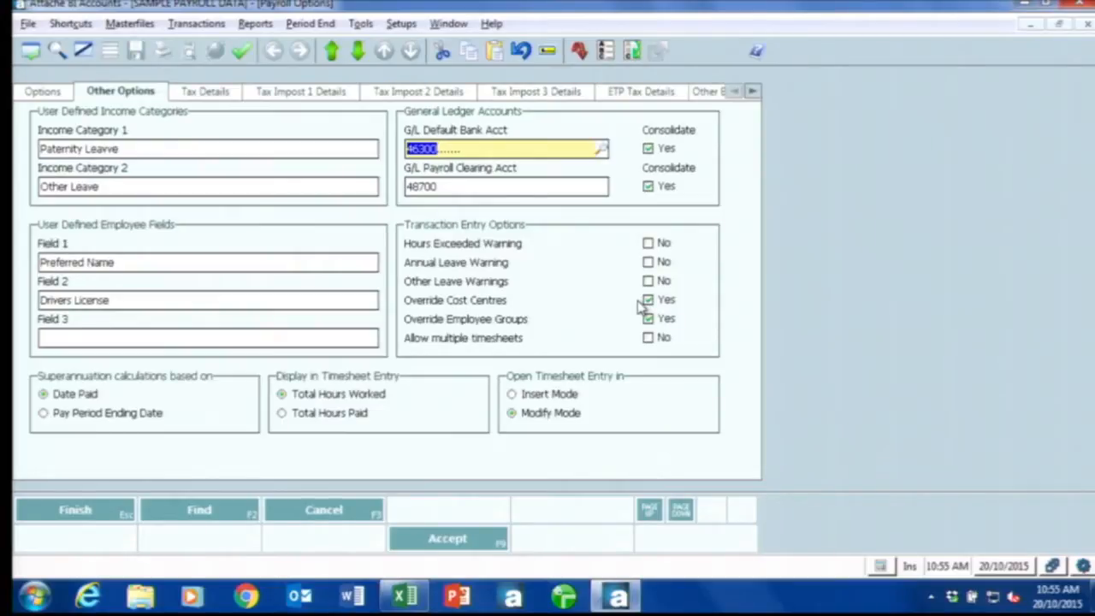
key(Tab)
key(Tab)
key(Tab)
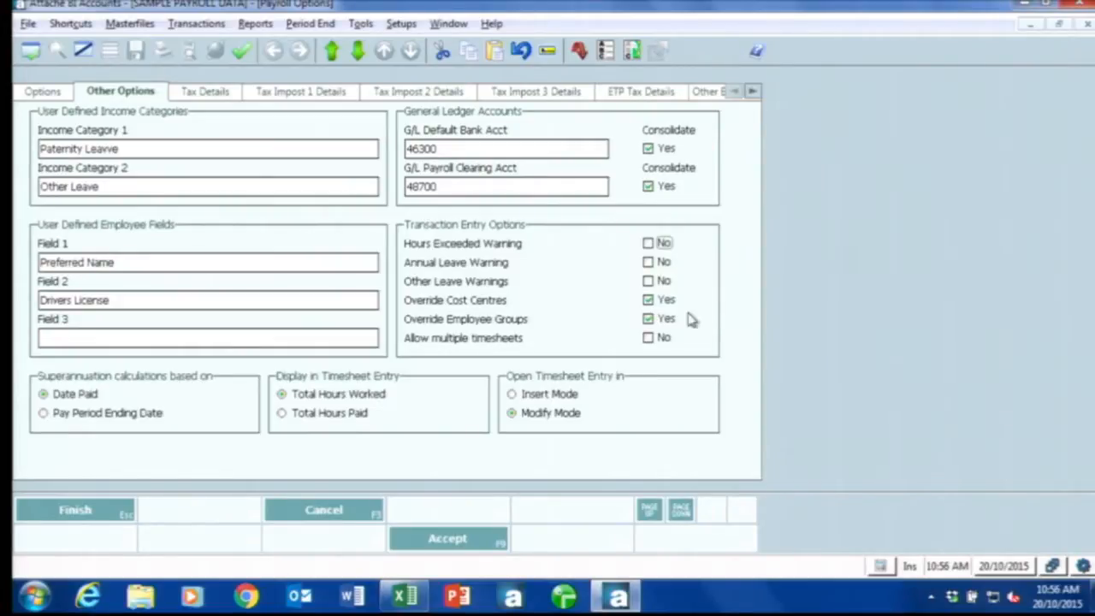
click(661, 245)
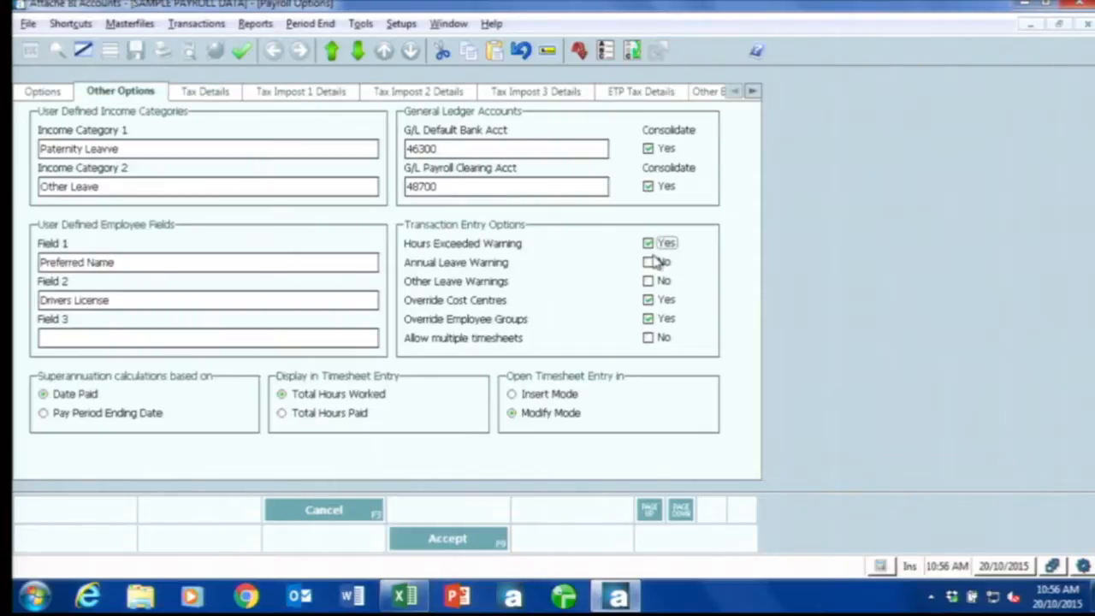
click(648, 244)
- Switch Annual Leave Warning and Other Leave Warnings on and back off
click(648, 264)
click(651, 281)
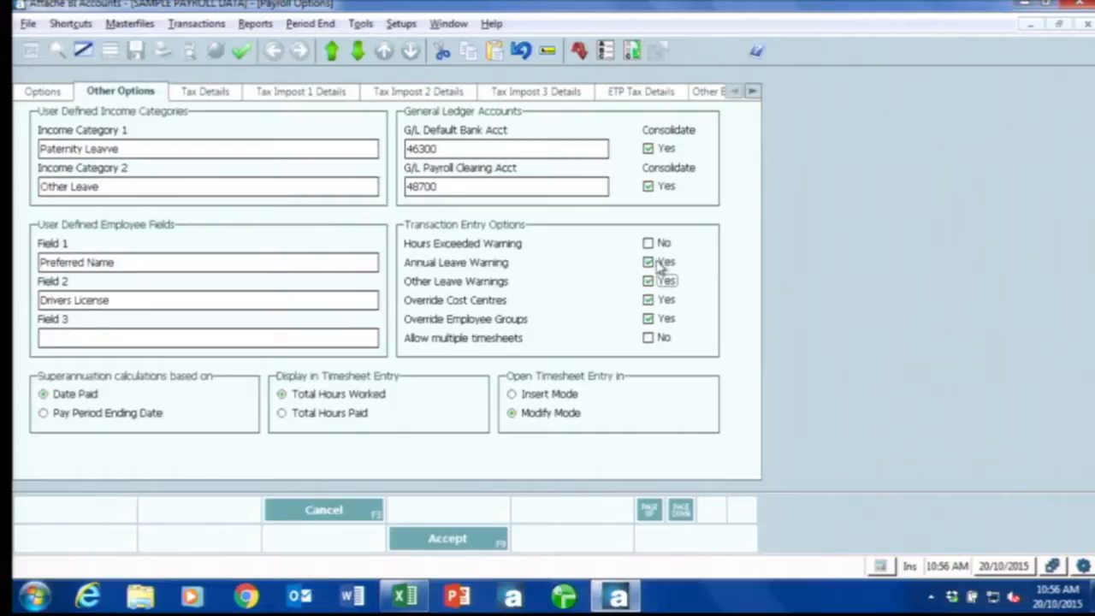
click(662, 263)
click(658, 281)
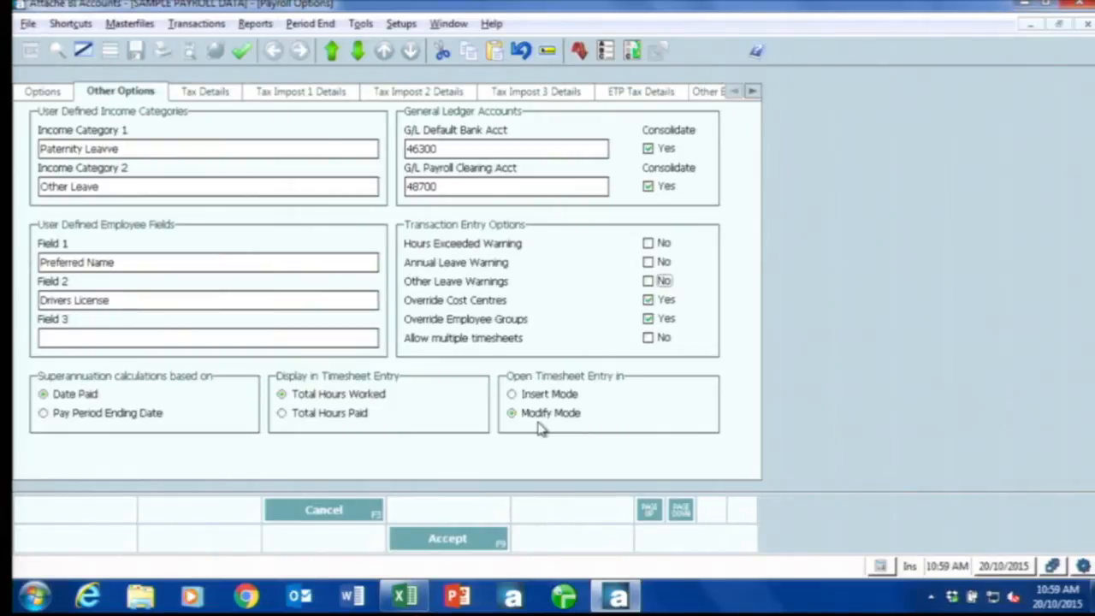
- On the Tax Details page, set the SuperStream Email Address For Member to Employee Document Delivery Address
key(Page_Down)
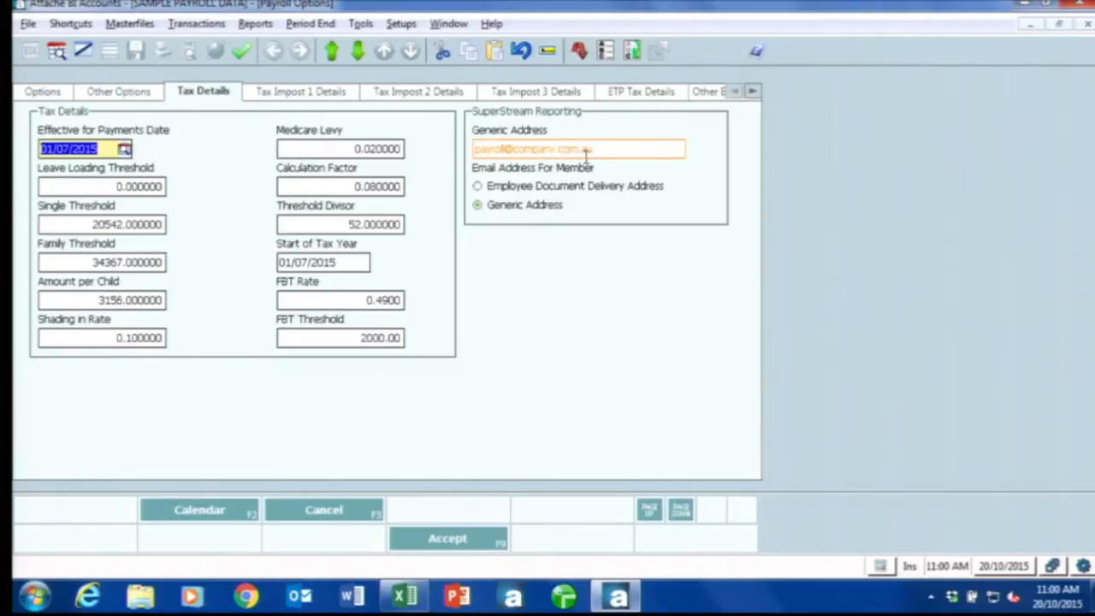
click(501, 187)
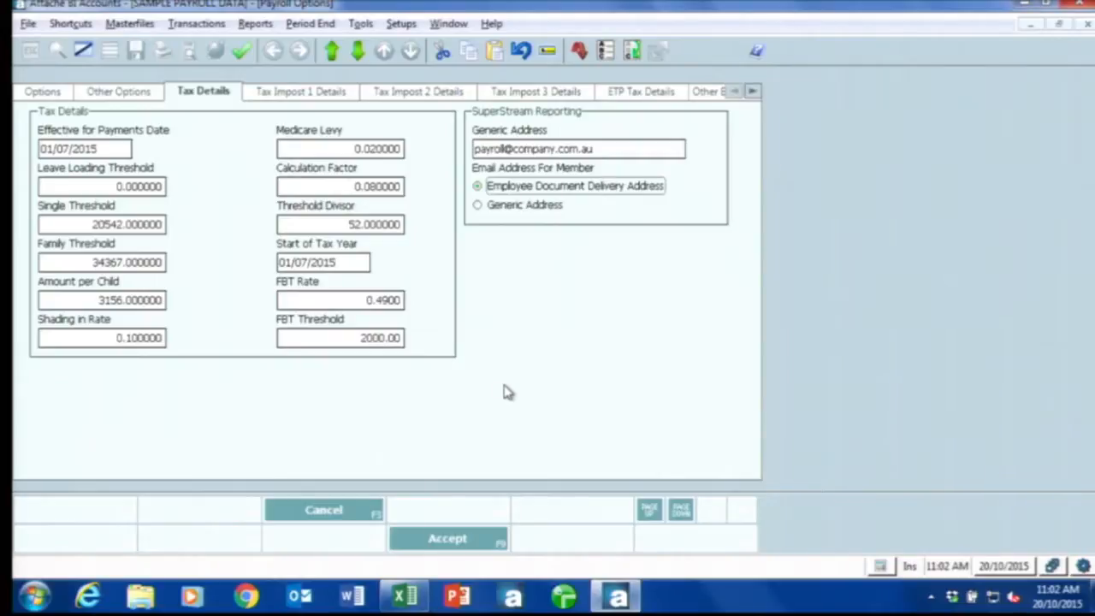
- Review the Tax Impost 1 and Tax Impost 2 details, go back to the first Options page and exit Payroll Options
key(Page_Down)
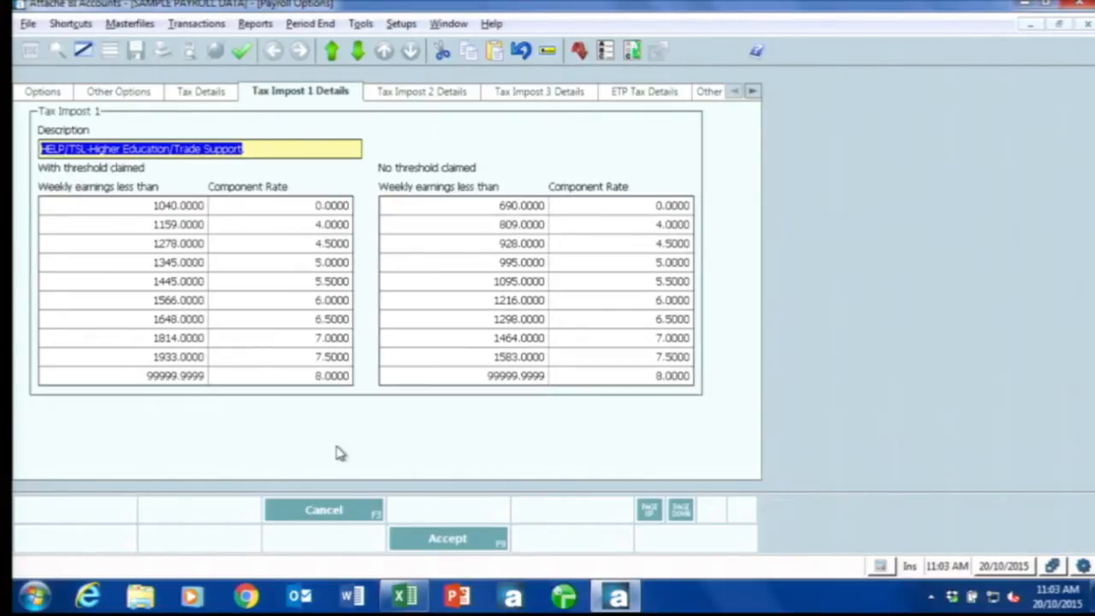
key(Page_Down)
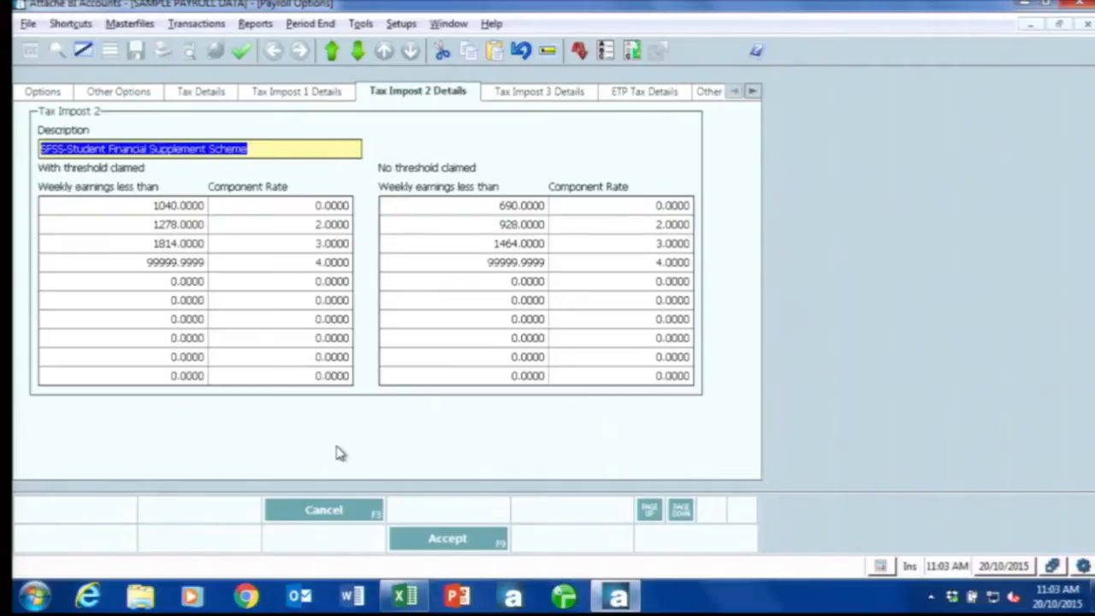
key(ctrl+shift+Tab)
key(ctrl+shift+Tab)
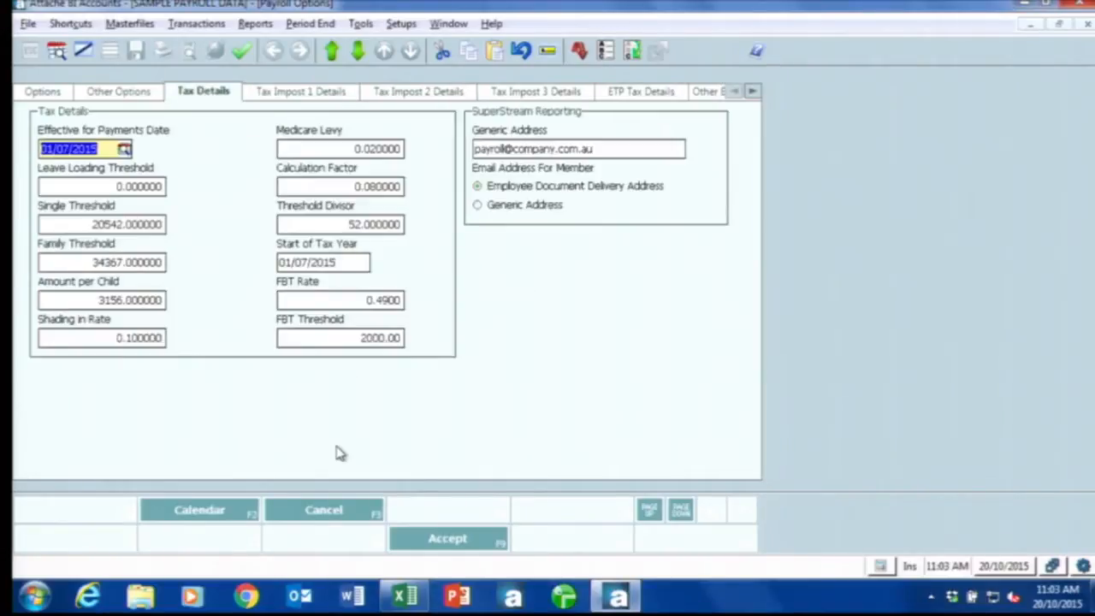
key(ctrl+shift+Tab)
key(ctrl+shift+Tab)
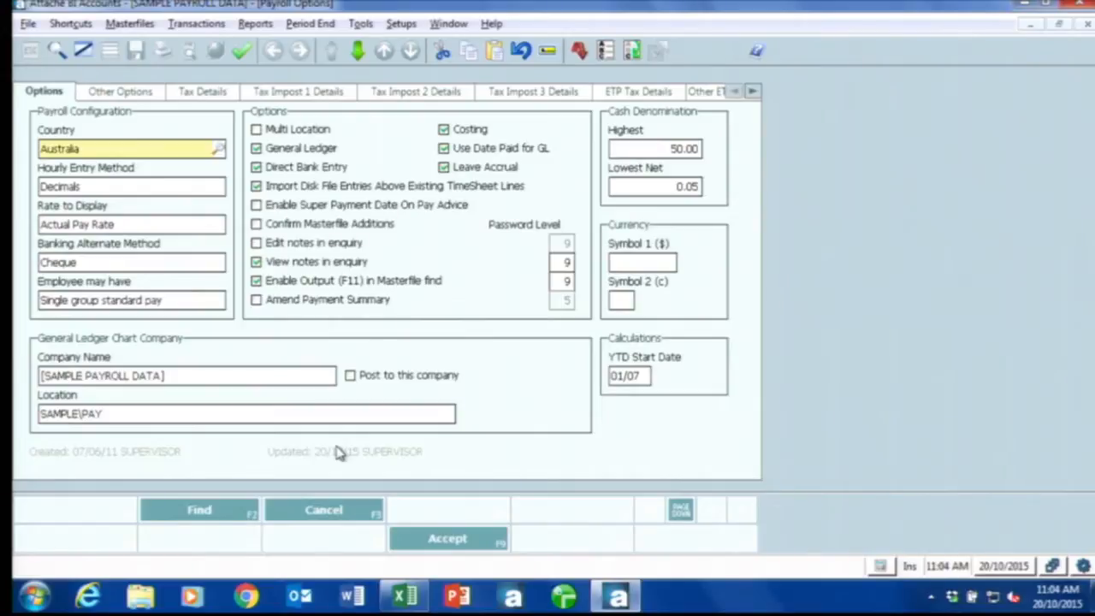
key(Escape)
key(Escape)
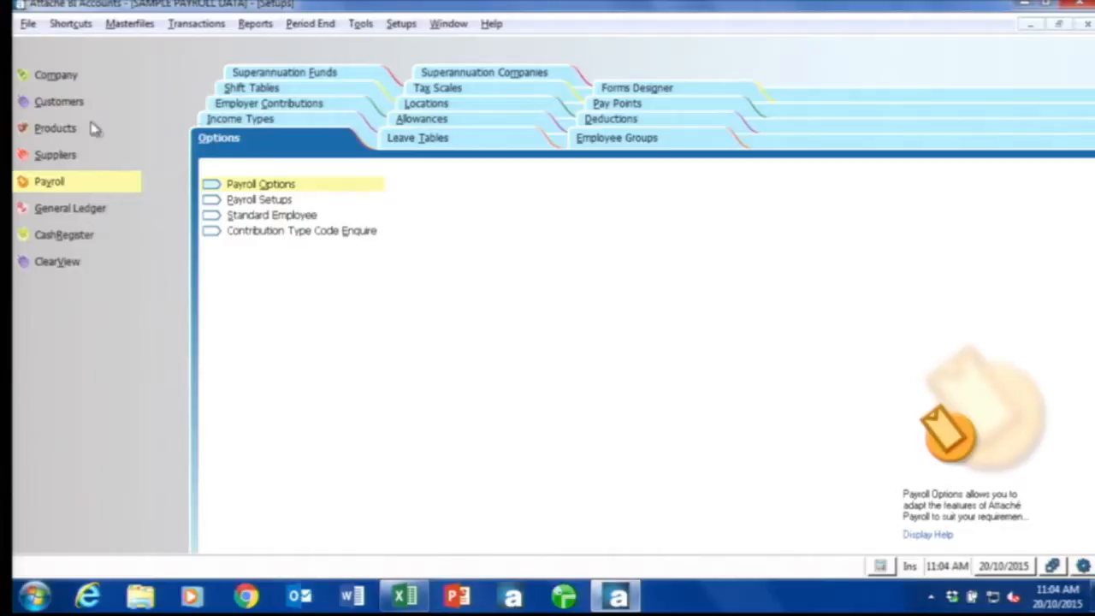
- Open Income Type Maintain in the payroll setups and bring up the NORMAL income type
click(244, 124)
click(281, 185)
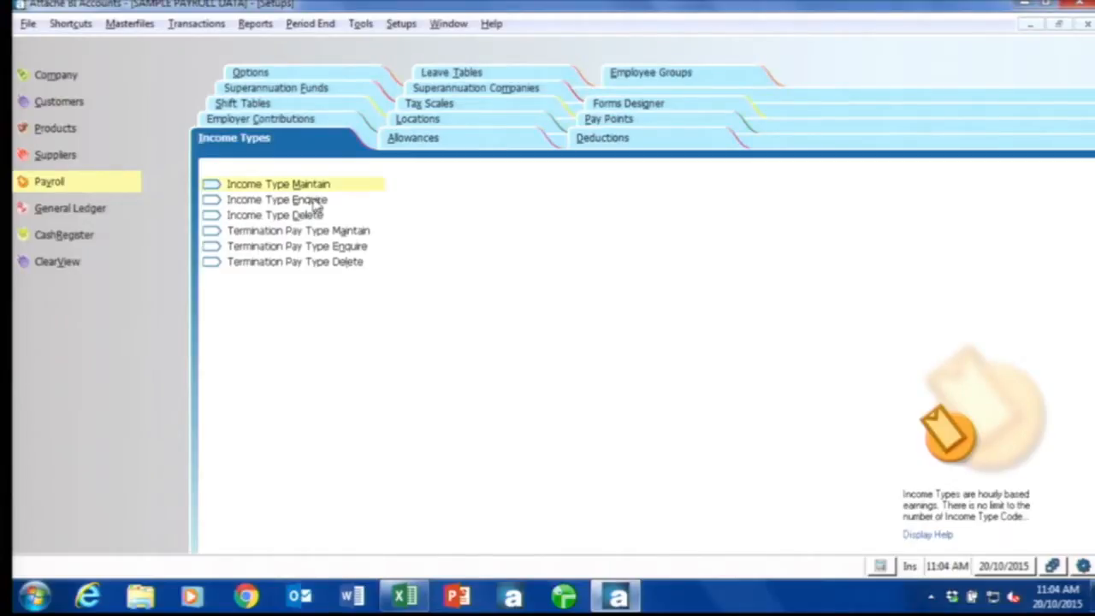
text(MORA)
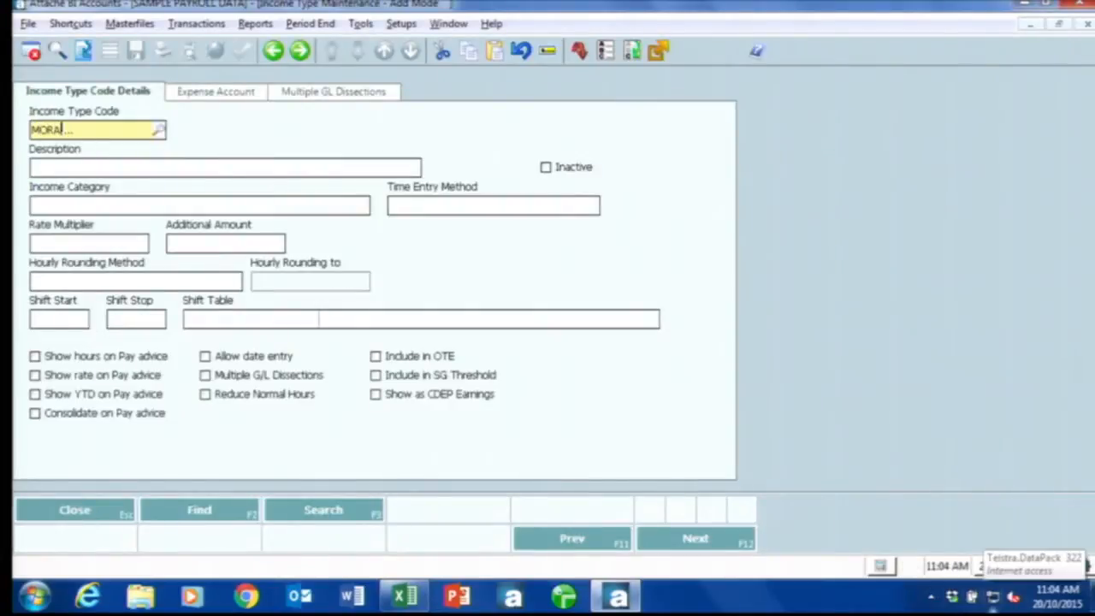
key(BackSpace)
key(BackSpace)
key(BackSpace)
text(NORM)
key(Tab)
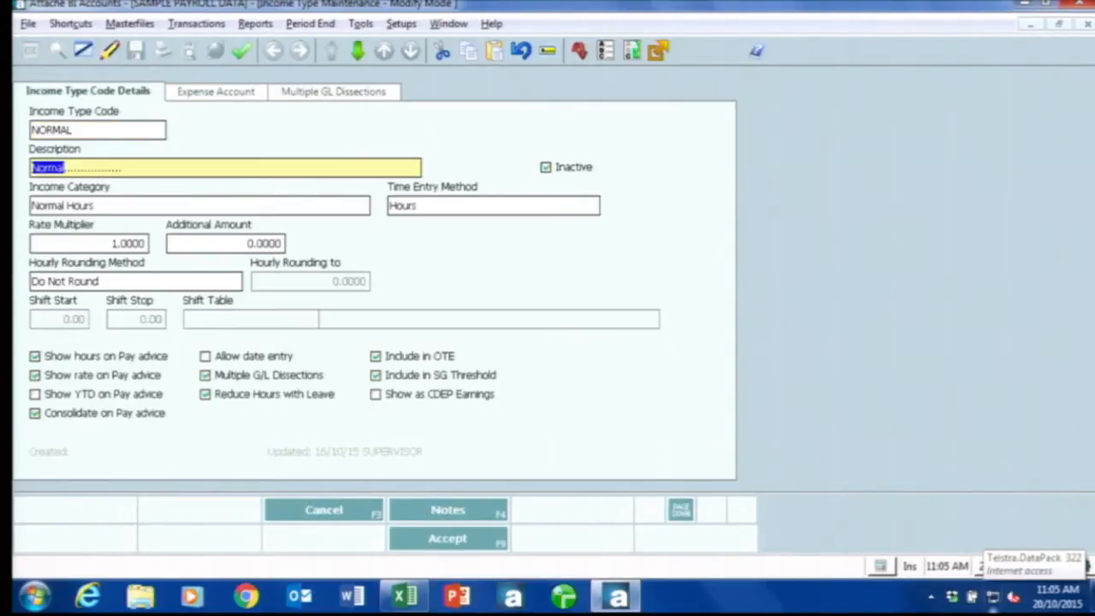
- Leave the NORMAL income type and pick OT1.5, Overtime - Time & 1/2, from the list of income types
key(F3)
key(F3)
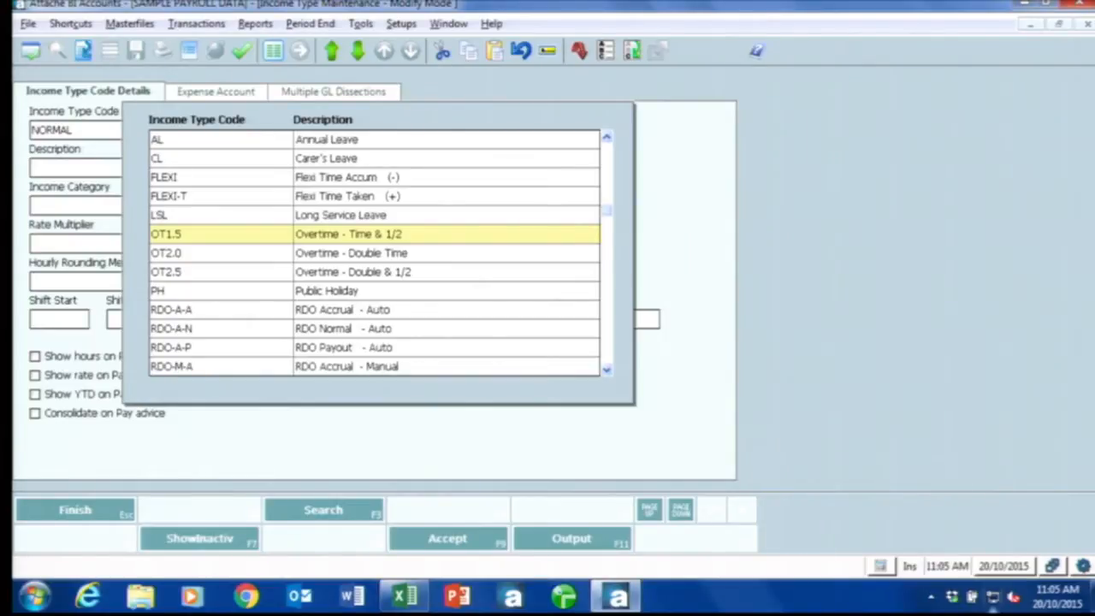
key(Return)
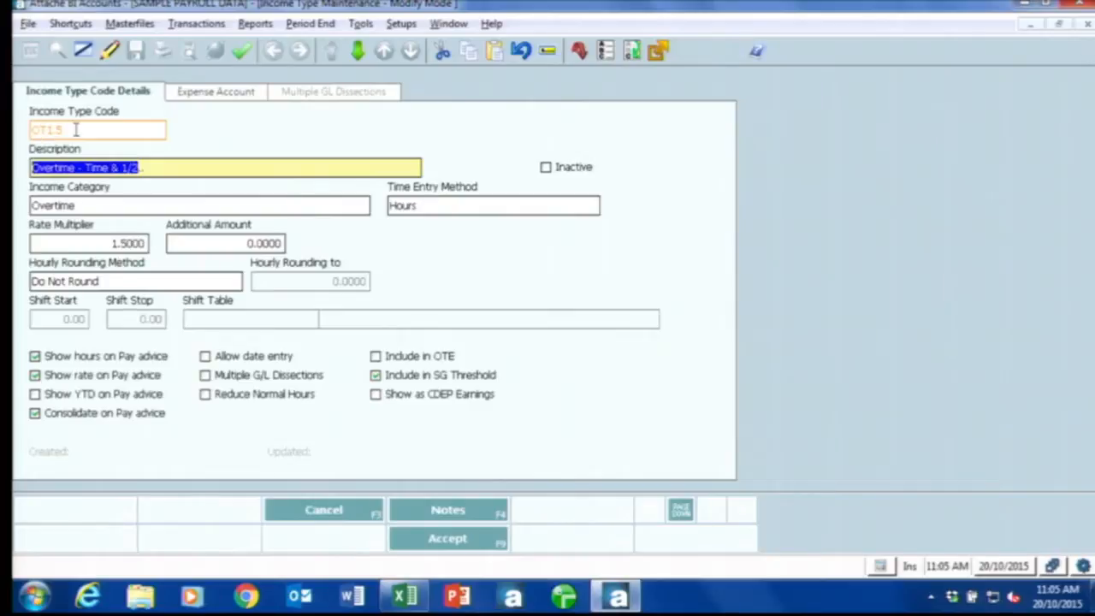
- Examine the OT1.5 income category choices, time entry method, rate multiplier, additional amount, rounding method and pay advice options
click(89, 205)
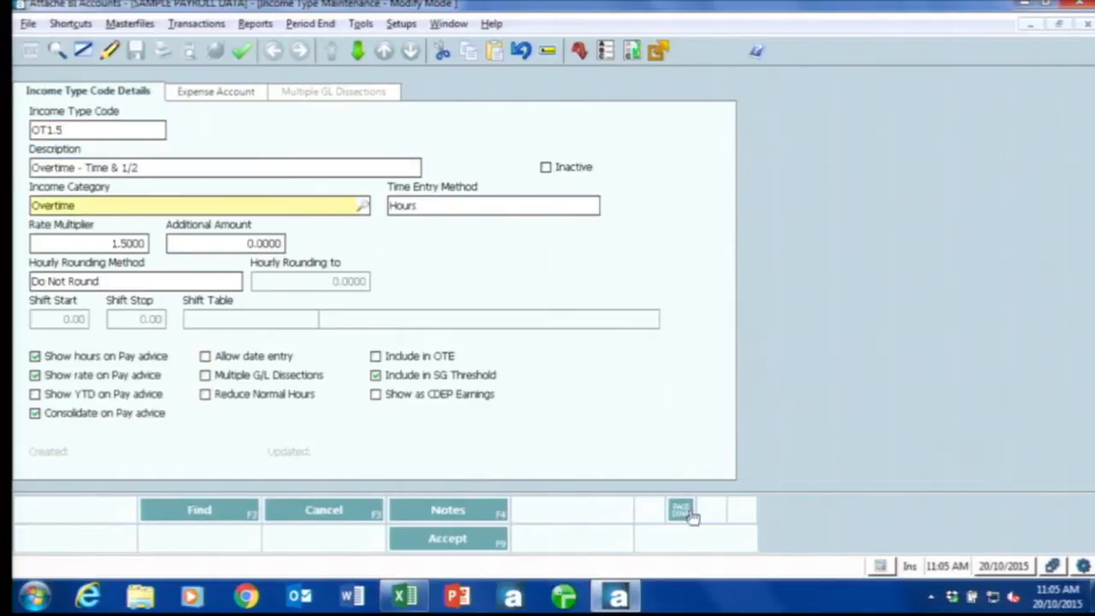
key(F2)
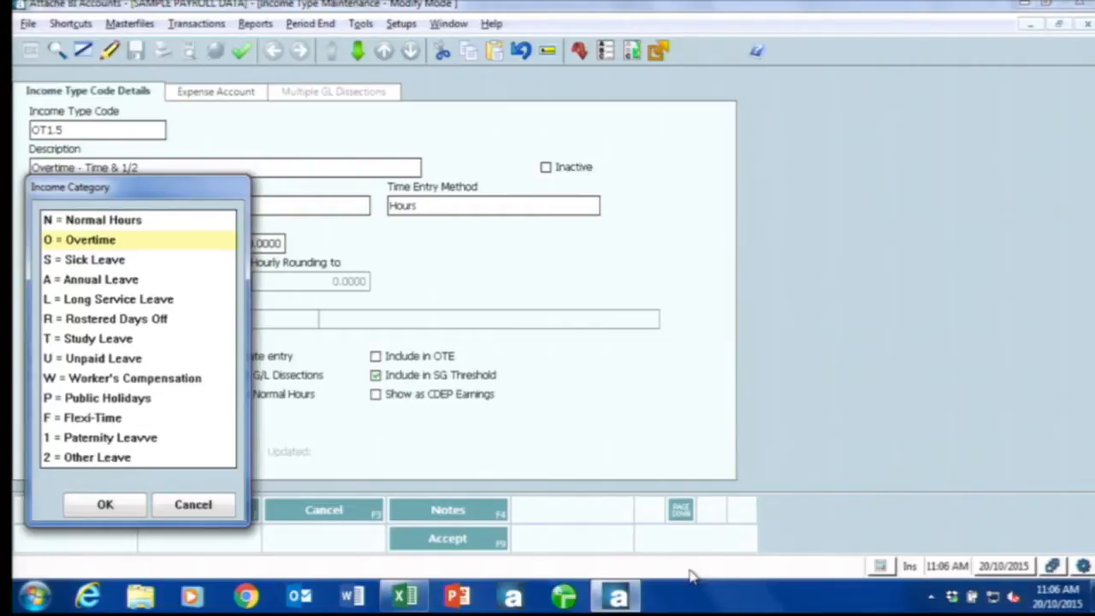
key(Return)
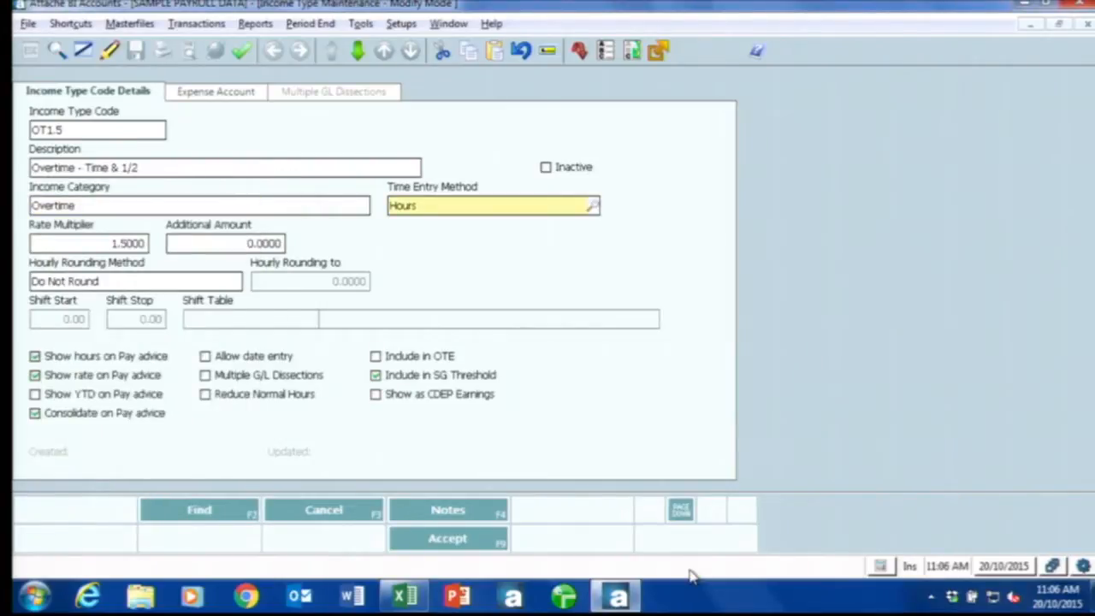
key(Return)
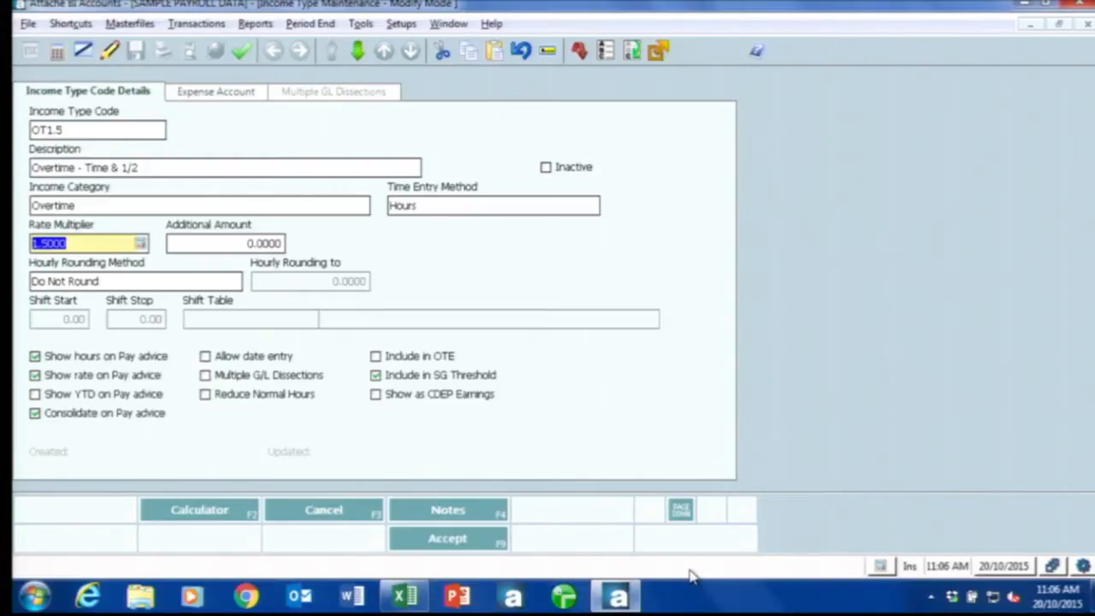
key(Tab)
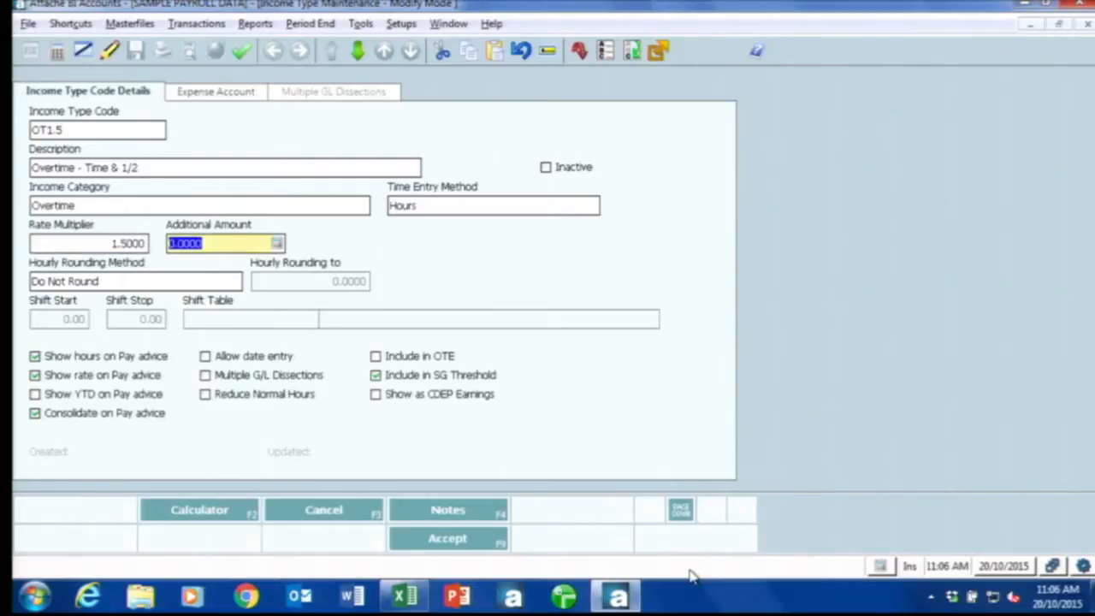
key(Tab)
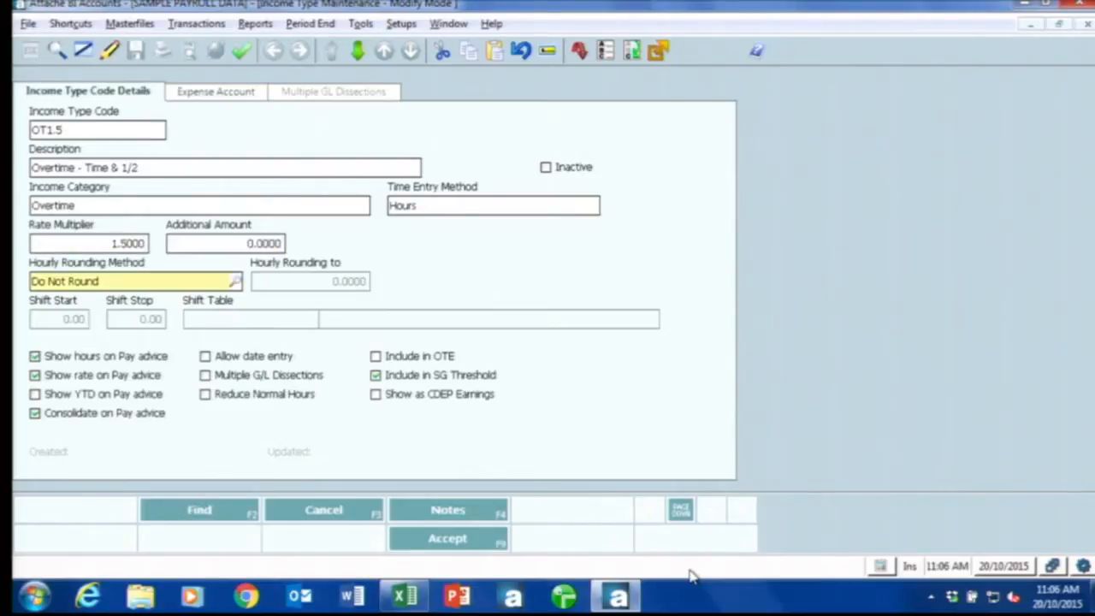
key(Tab)
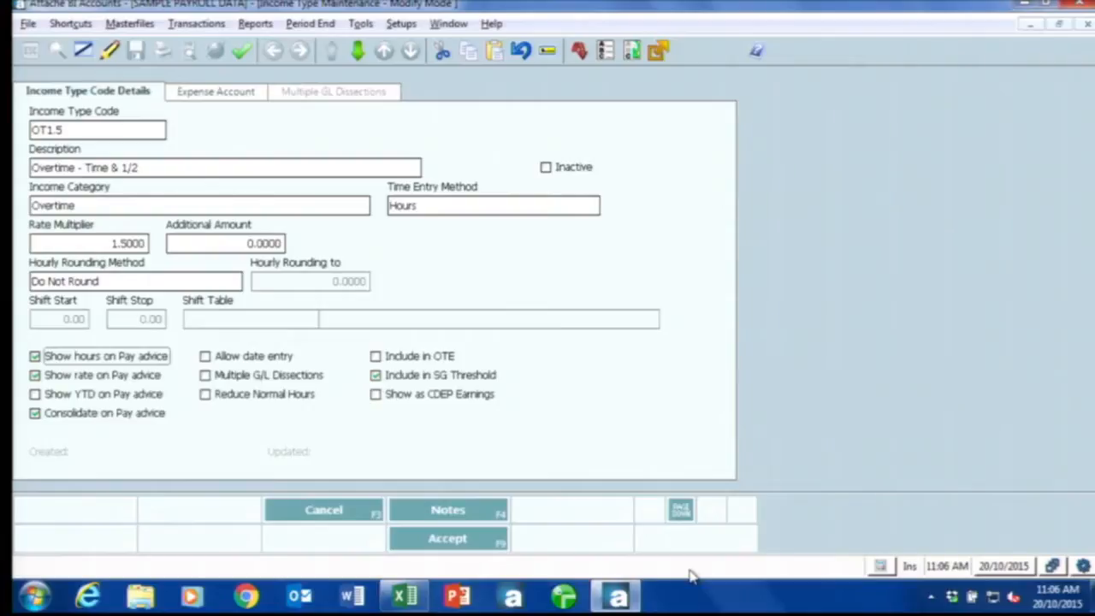
key(Tab)
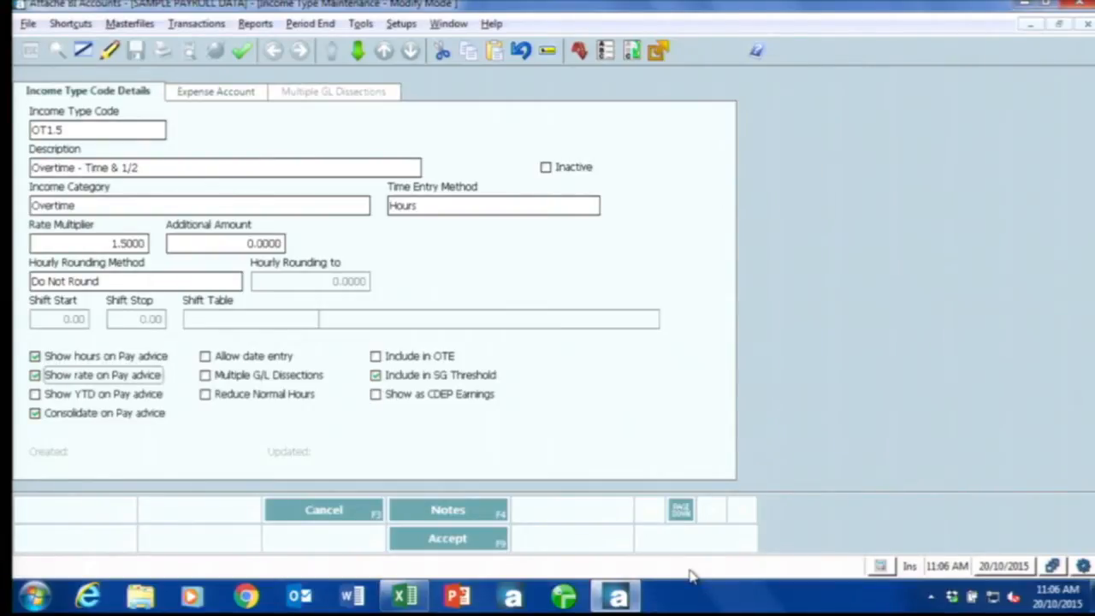
key(Tab)
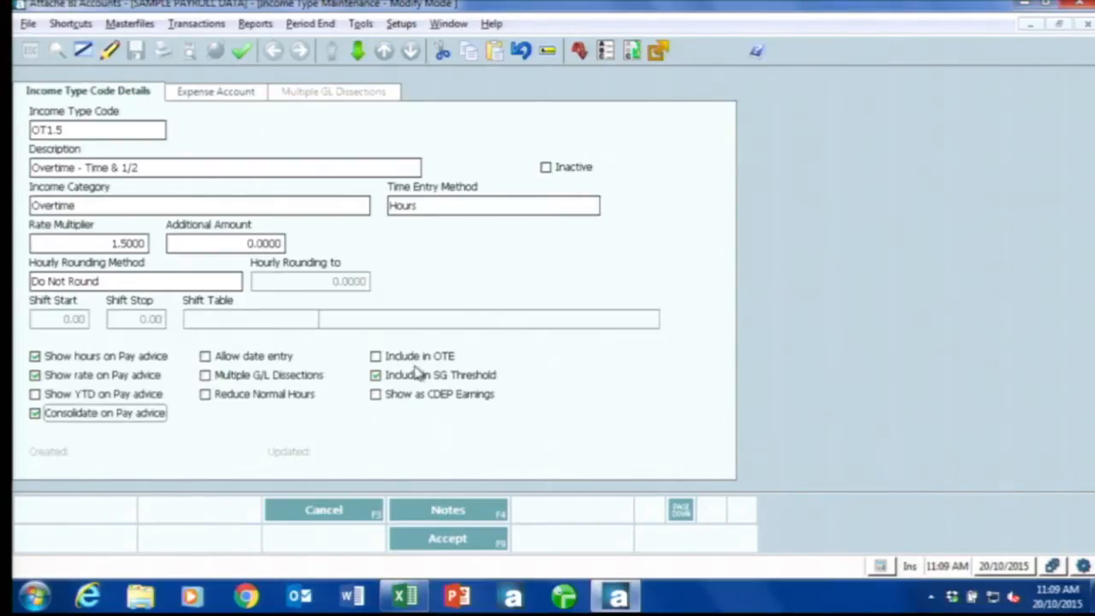
- Switch Include in OTE on and back off for OT1.5, and cancel the modification
click(420, 360)
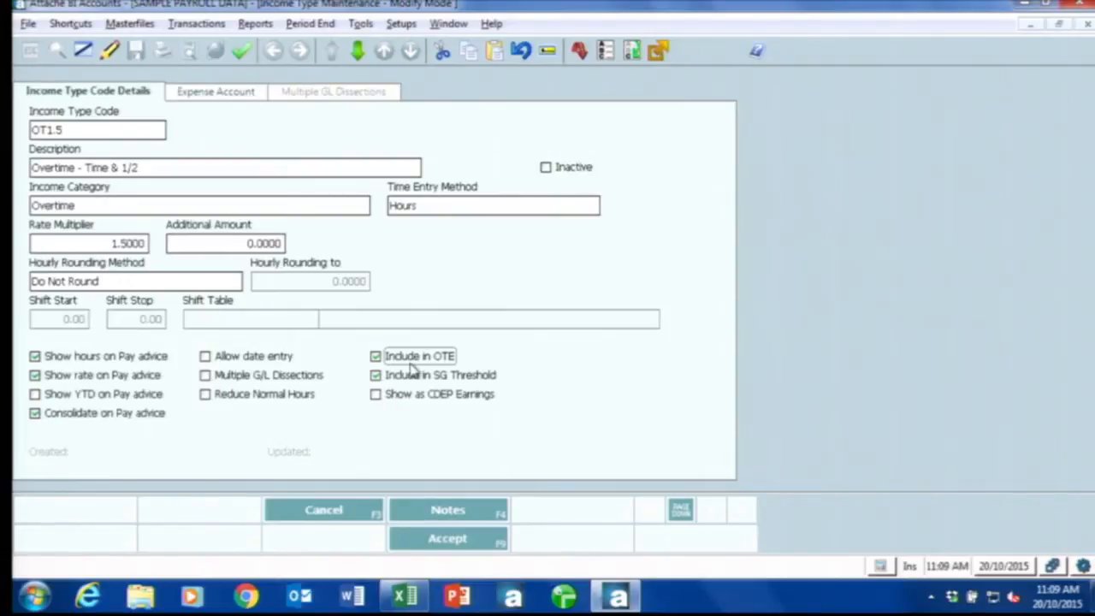
click(412, 361)
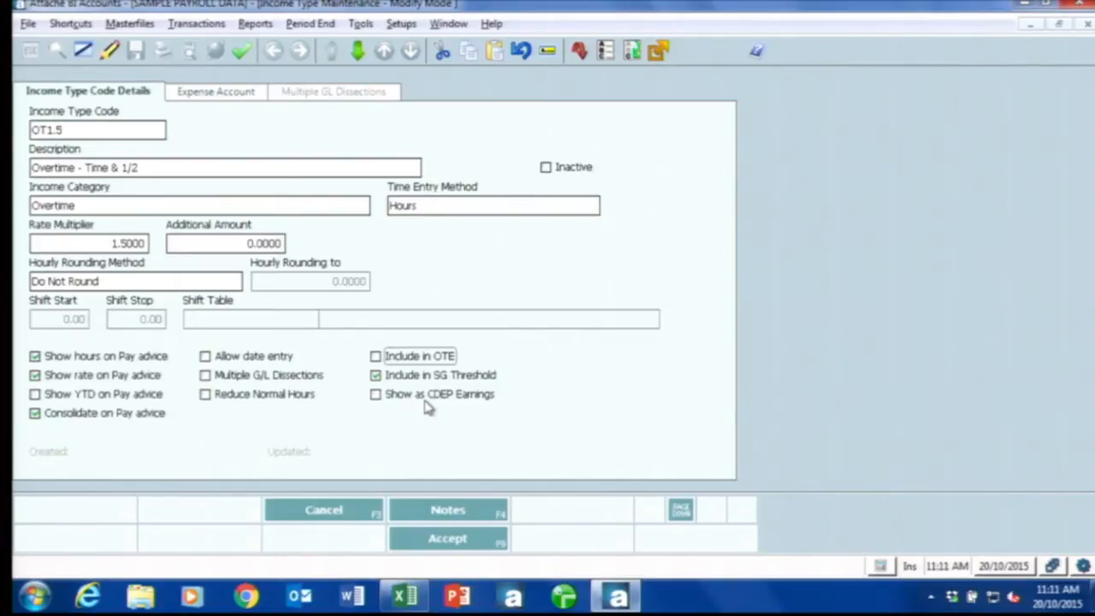
key(F3)
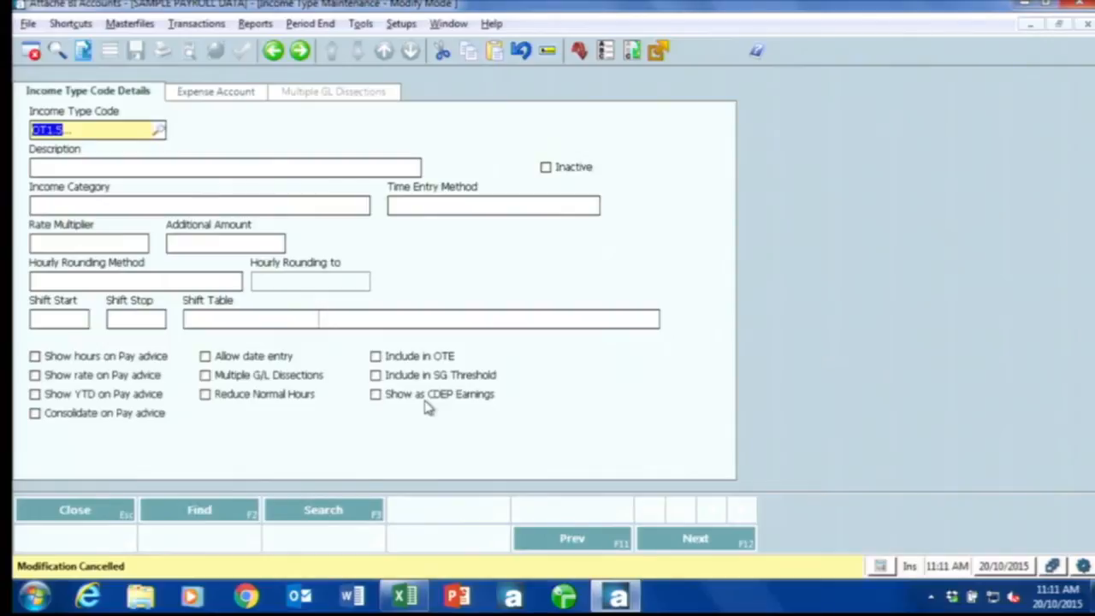
- Bring up the NORMAL income type again in Income Type Maintenance
text(NORMAL)
key(Tab)
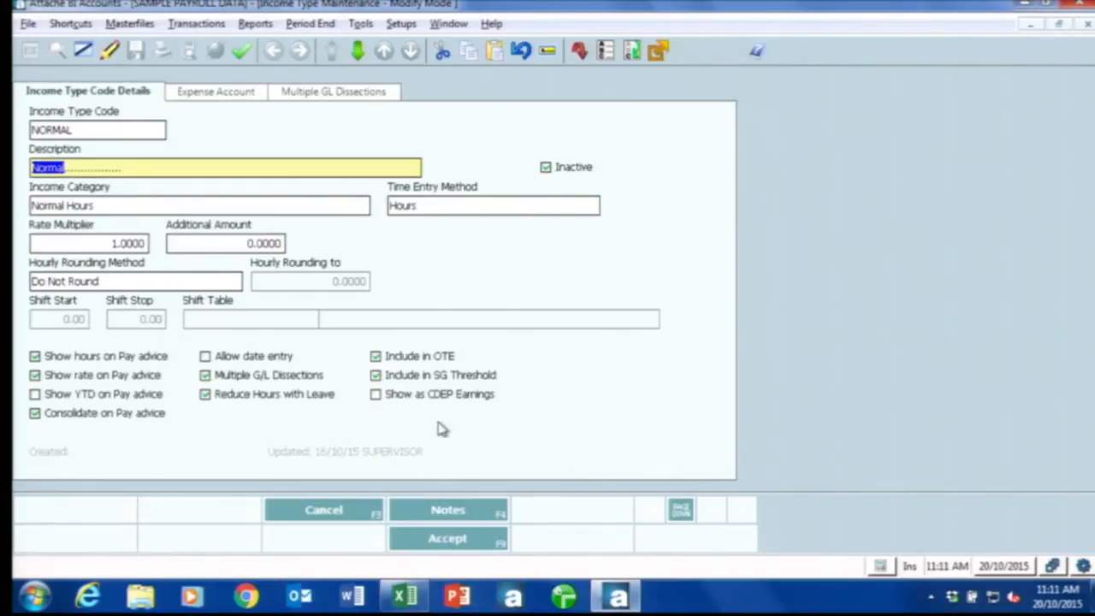
- Open Add/Modify Time Sheets, enter the employee's code and accept Modify pay to reach the pay lines
click(196, 23)
click(102, 187)
click(257, 140)
text(ADEJ)
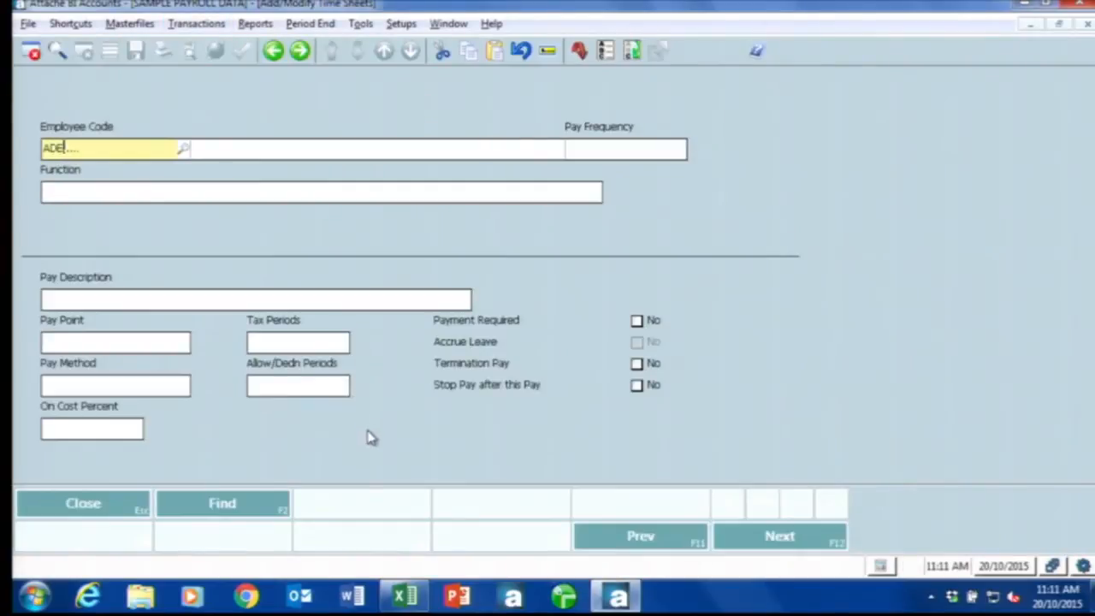
key(Return)
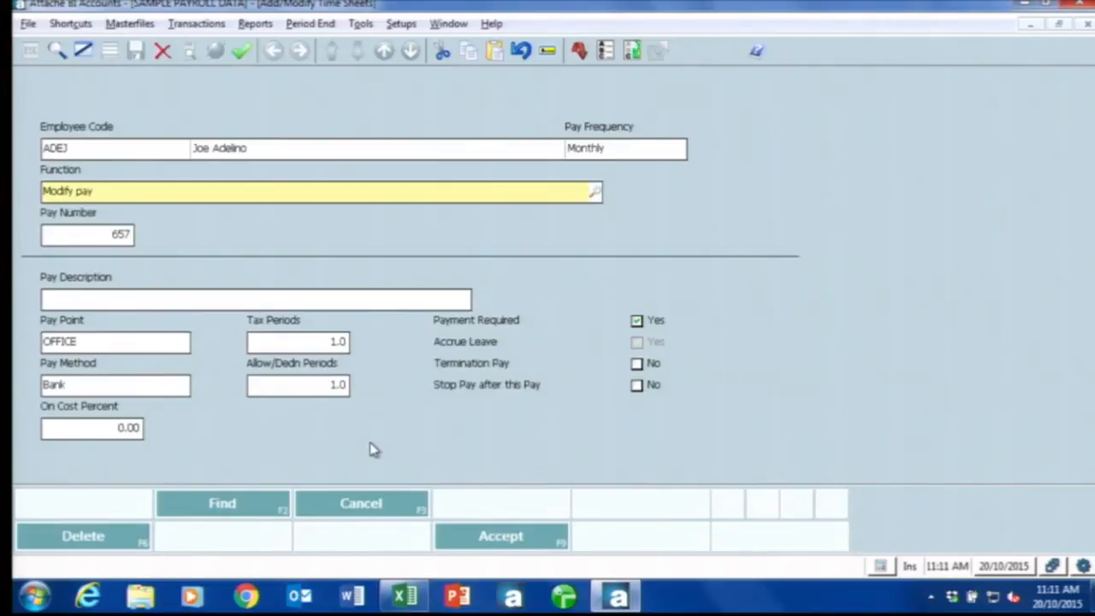
key(F9)
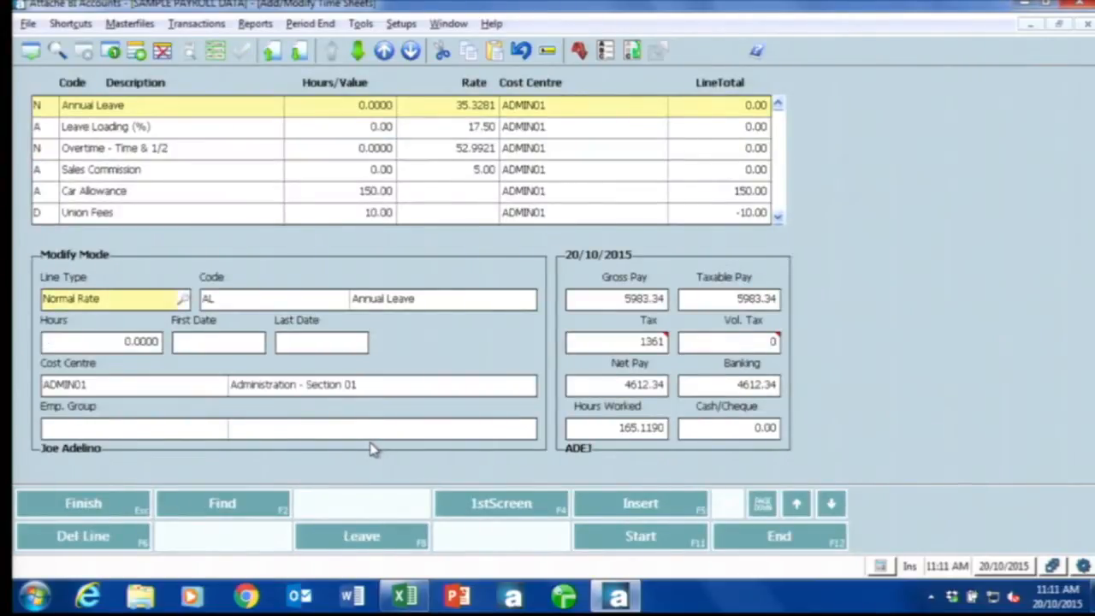
- Enter 7.6 hours on the Annual Leave line of the time sheet and accept the line
key(F5)
key(F5)
key(F5)
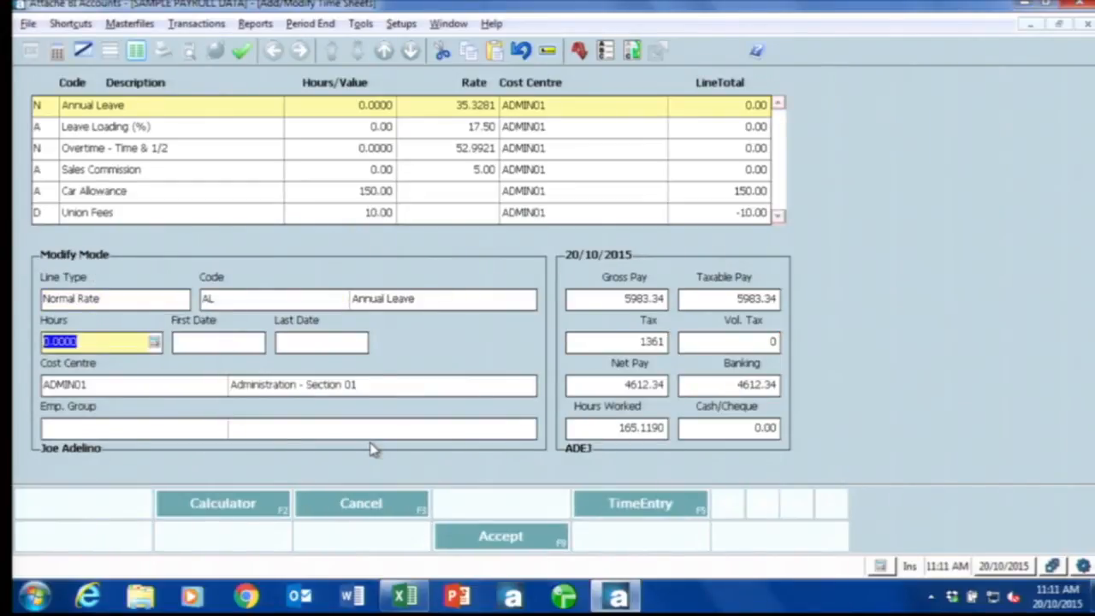
text(7.6)
key(Return)
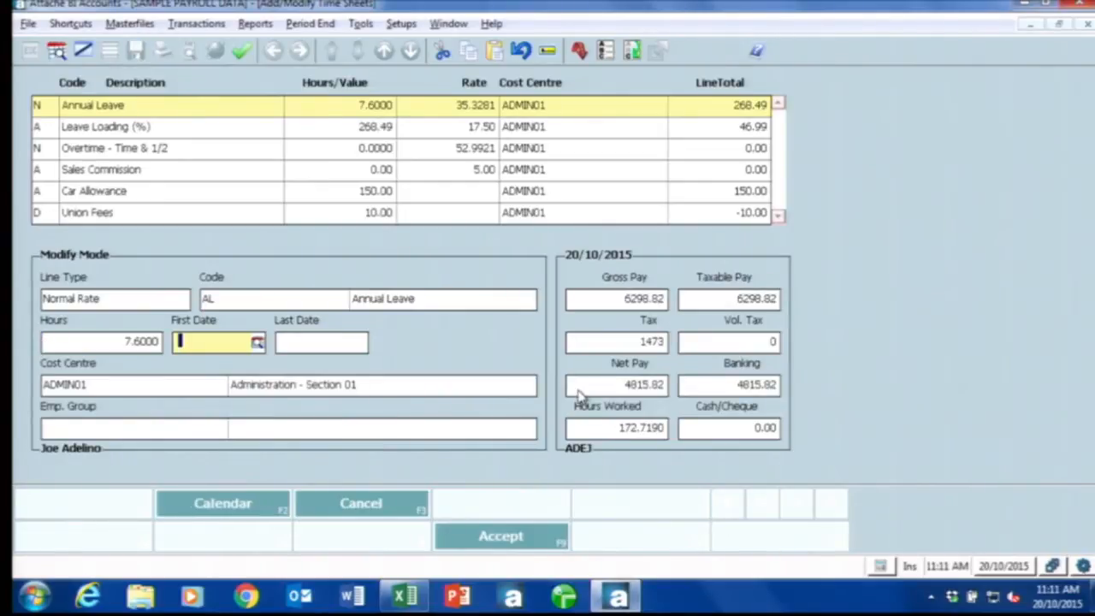
key(F9)
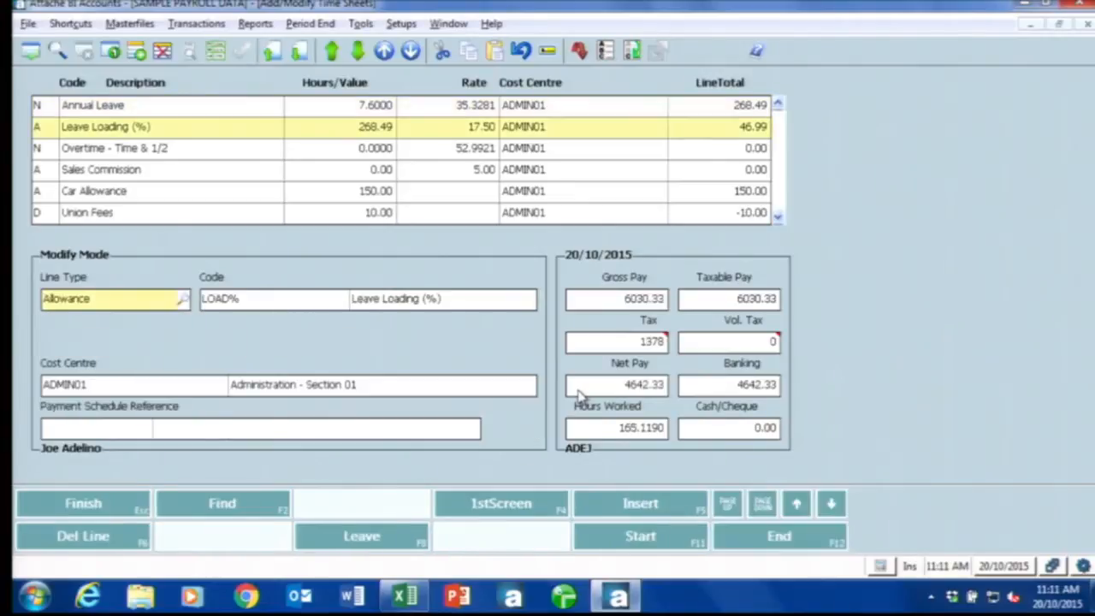
- Check the Normal hours line, accept the pay and return to the NORMAL income type
key(Down)
key(Down)
key(Down)
key(Down)
key(Down)
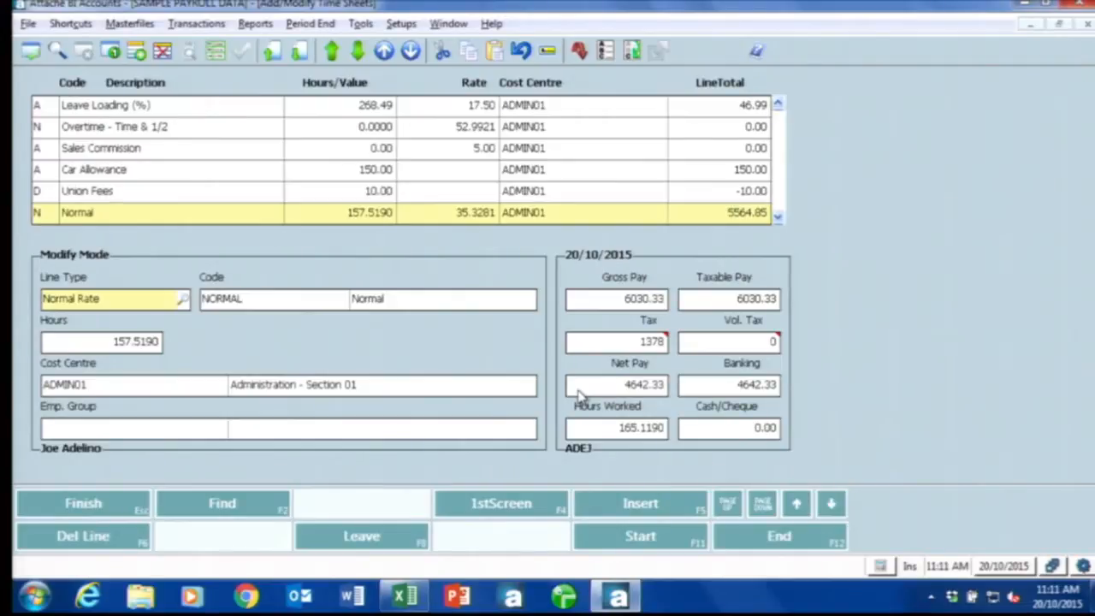
key(Escape)
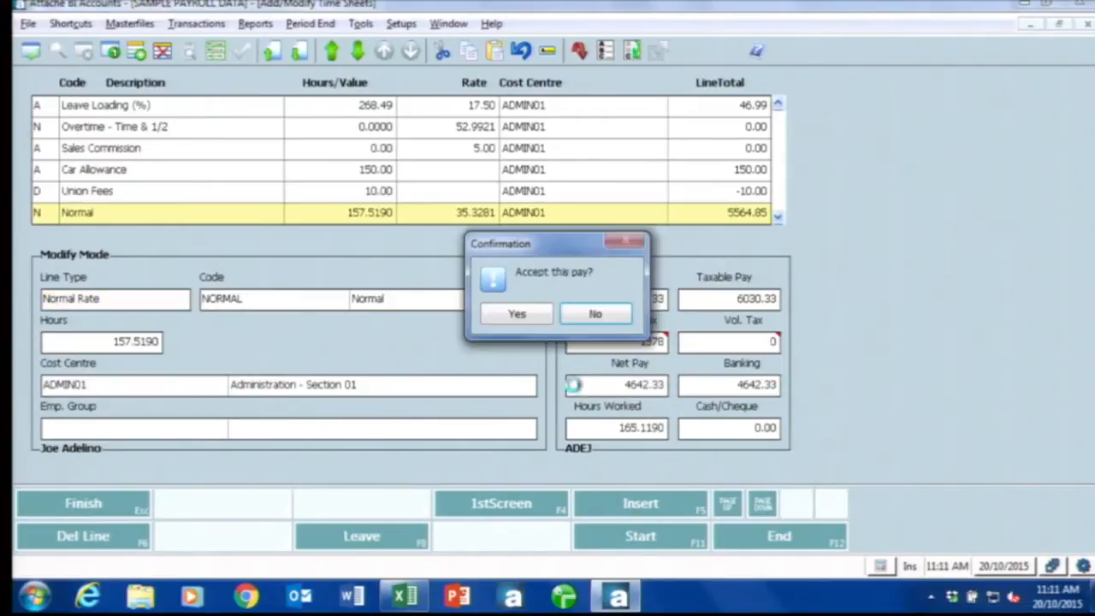
click(503, 311)
key(Escape)
key(Escape)
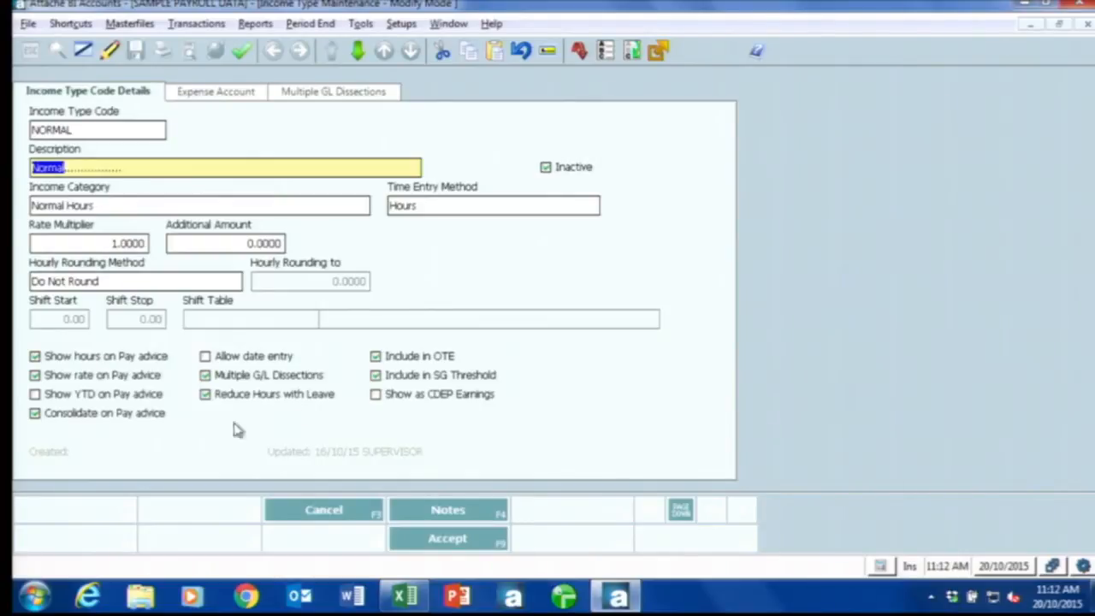
- Switch off Consolidate on Pay advice for the NORMAL income type
click(114, 419)
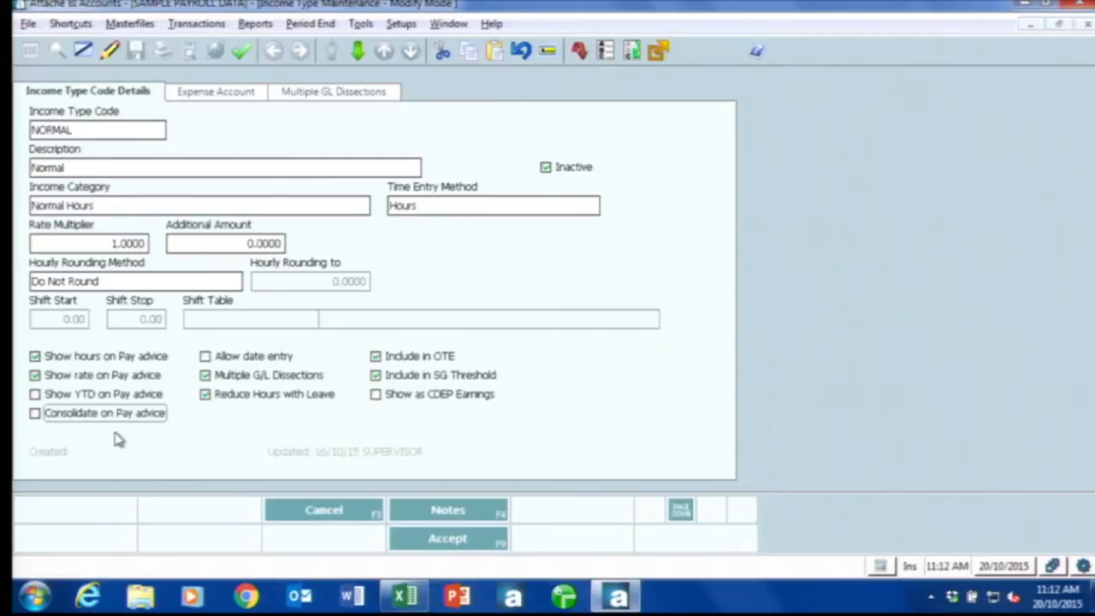
- Cancel the NORMAL income type modification, review the AL income type's settings and close income type maintenance
key(F3)
text(AL)
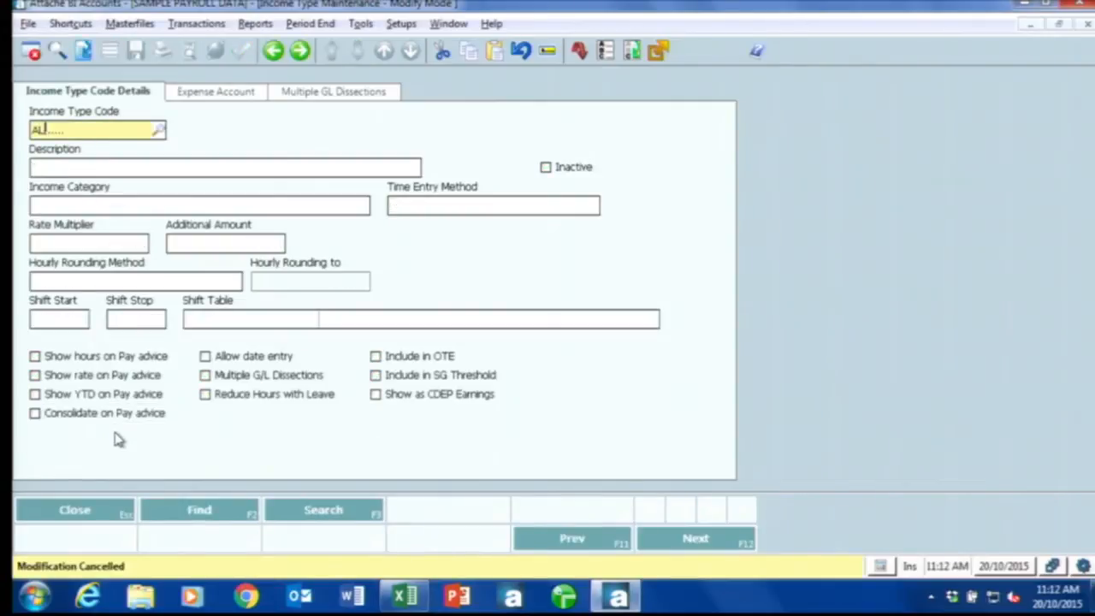
key(Return)
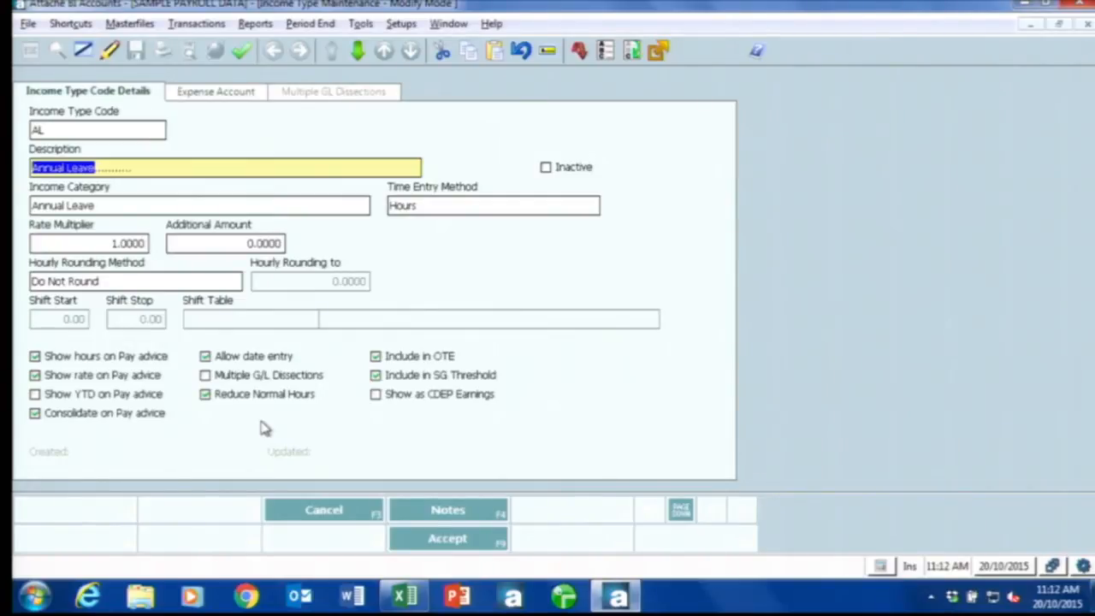
key(Escape)
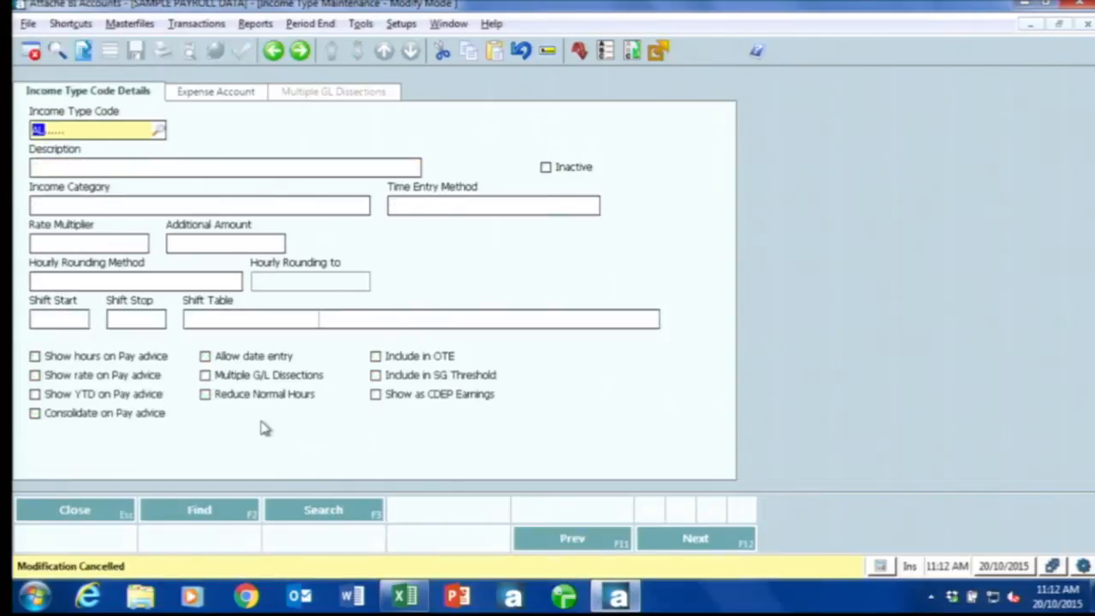
key(Escape)
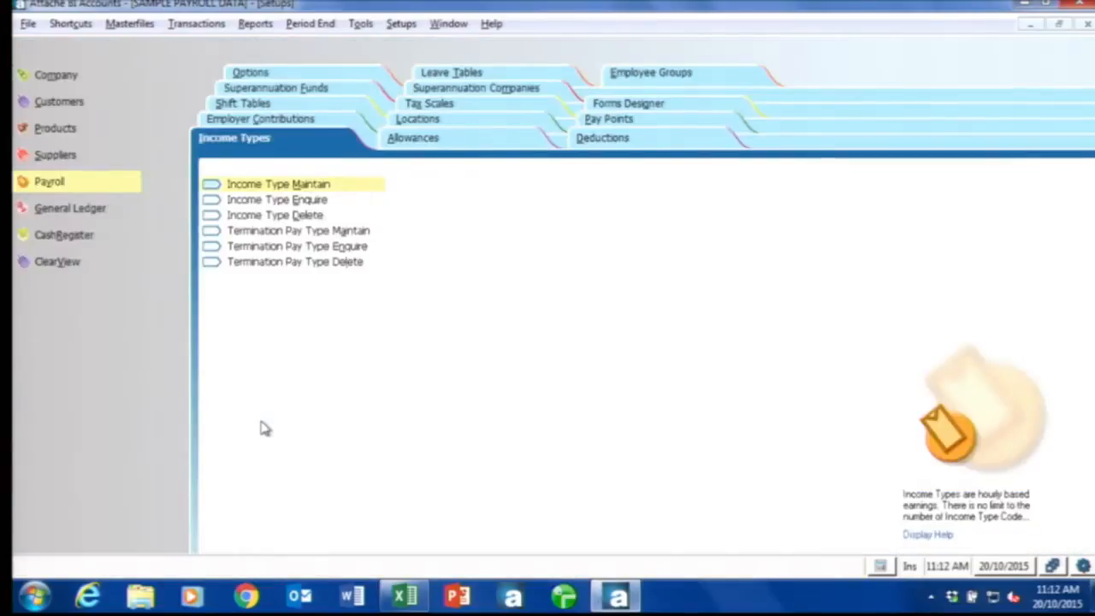
- Open payroll allowance maintenance and bring up the COMM allowance code
click(419, 141)
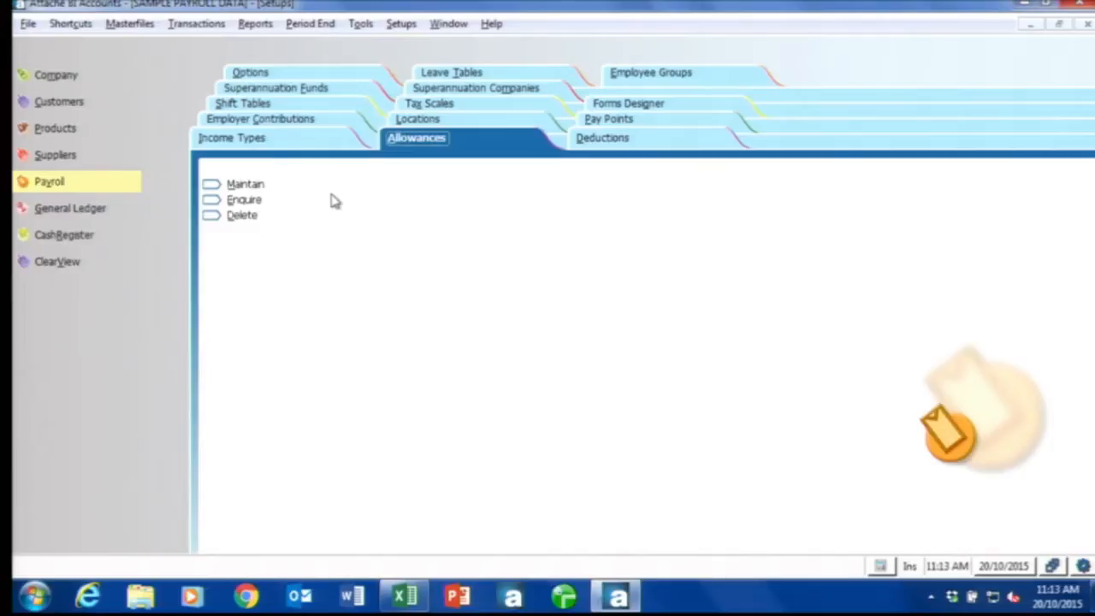
click(304, 188)
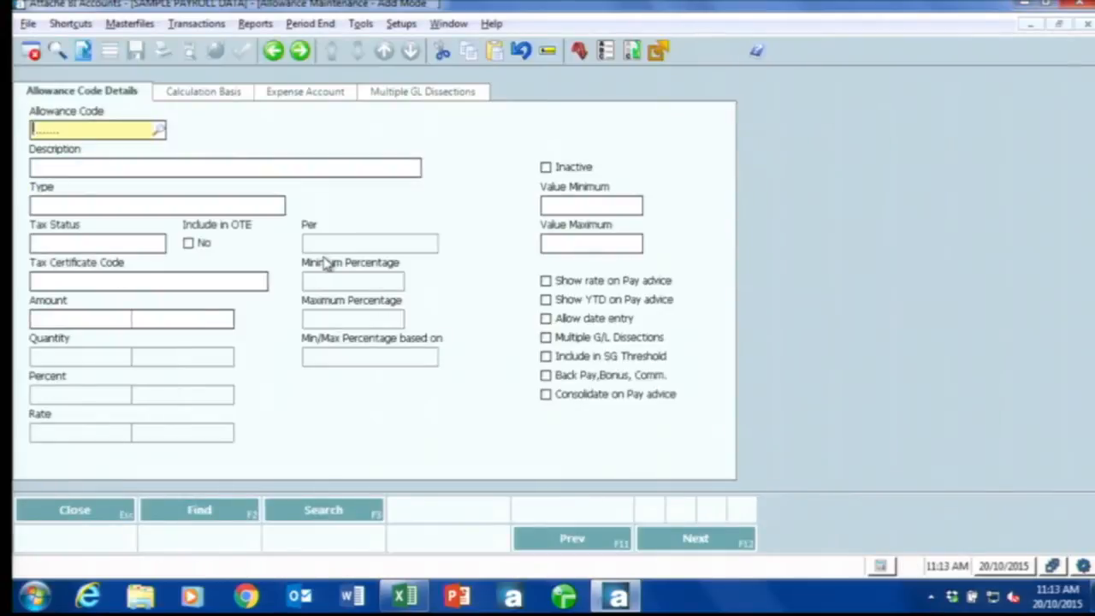
text(COMM)
key(Return)
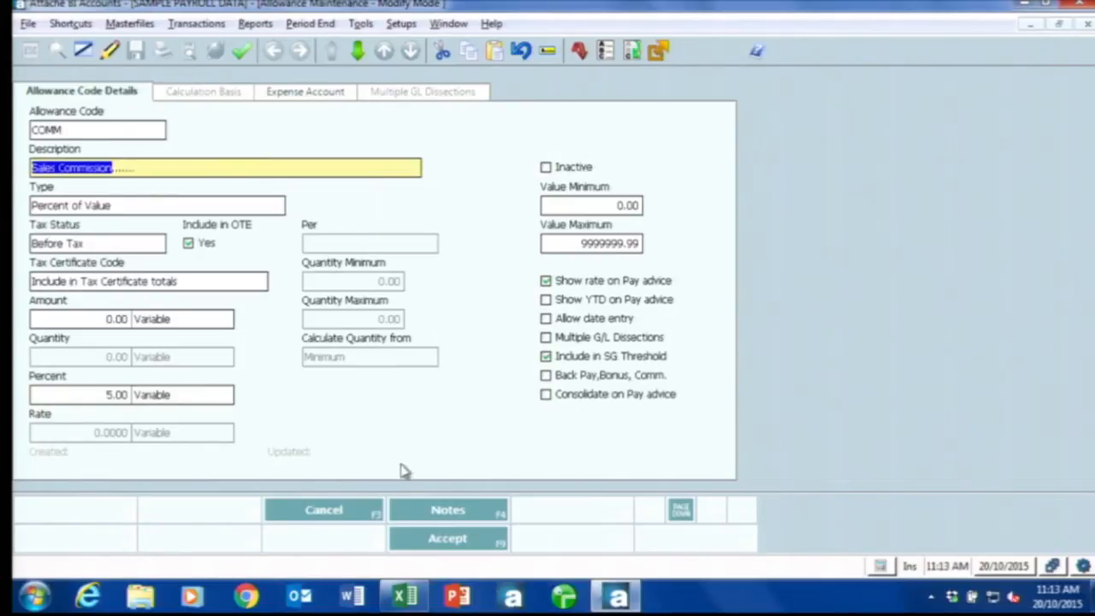
- Review the available allowance types for the COMM allowance, keeping Percent of Value
click(317, 507)
click(316, 506)
key(Tab)
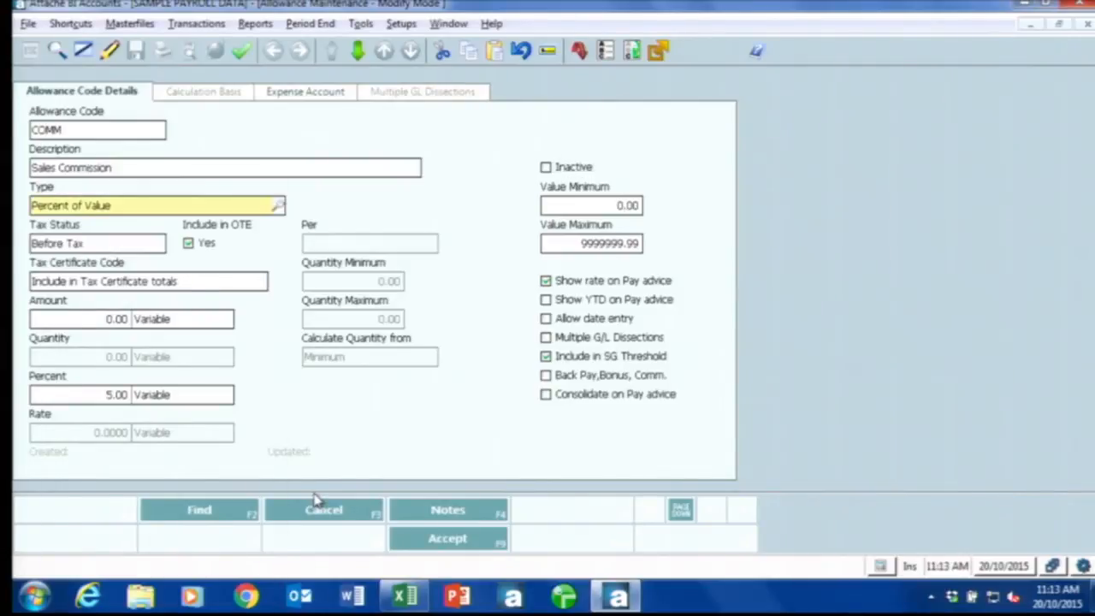
key(F2)
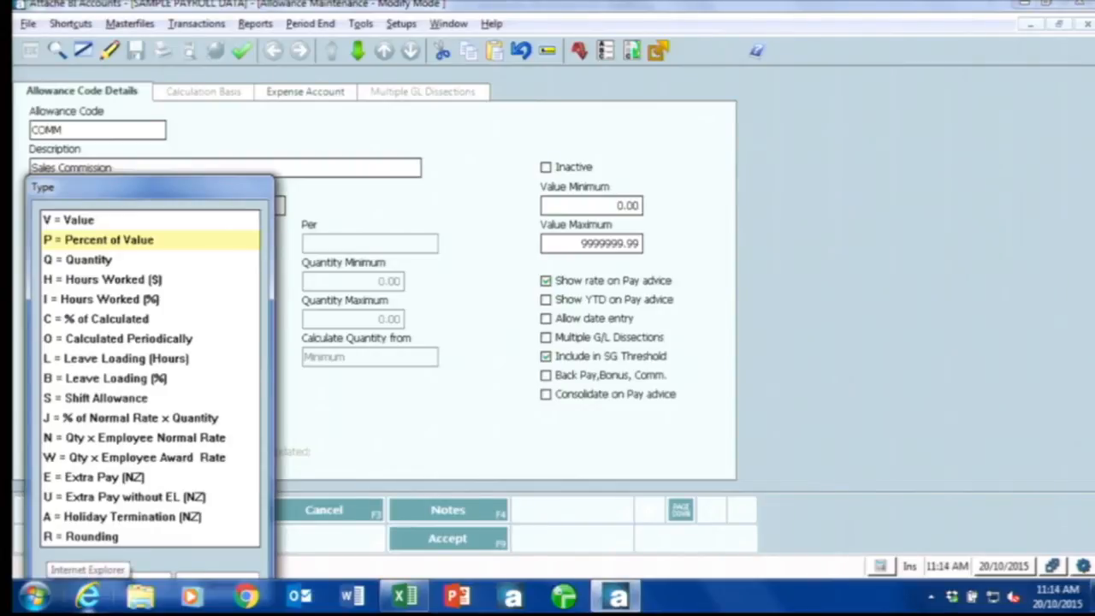
key(Return)
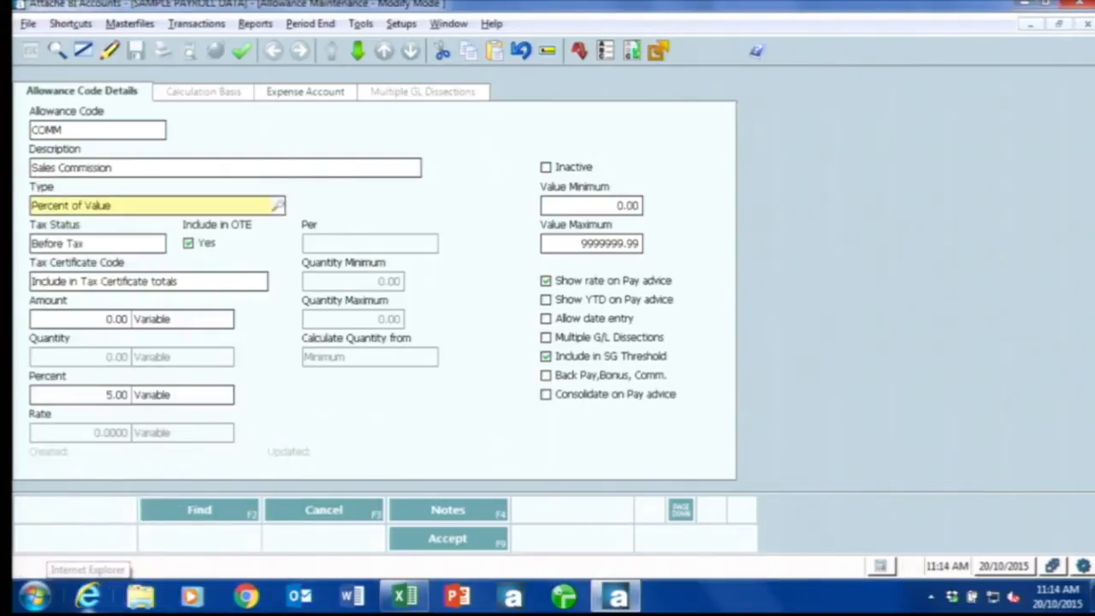
- Review the Tax Status and Tax Certificate Code options of the COMM allowance and cancel out of the record
key(F2)
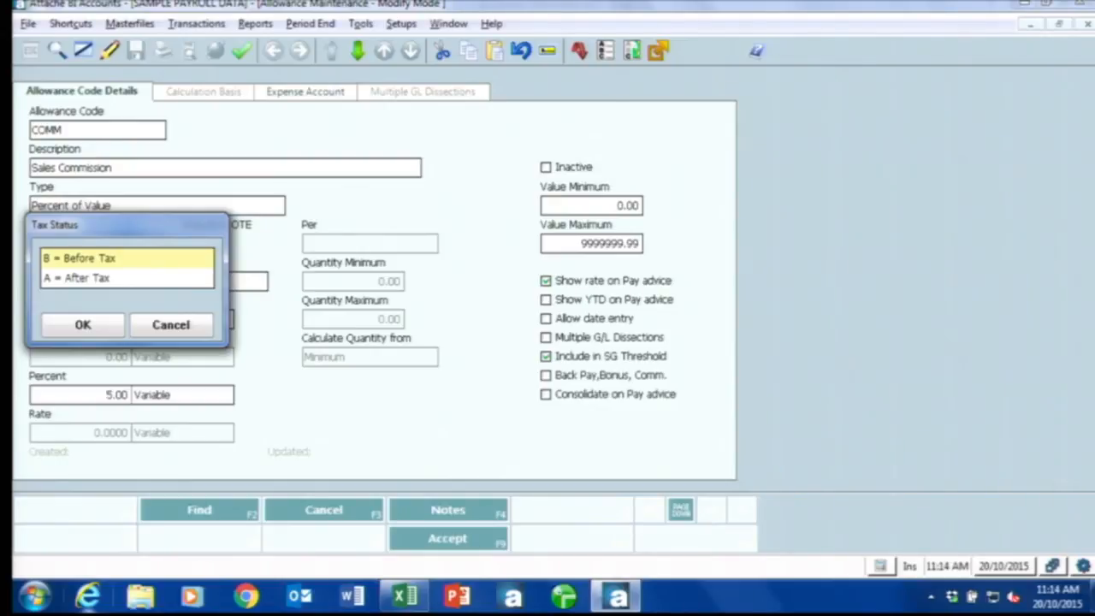
key(Return)
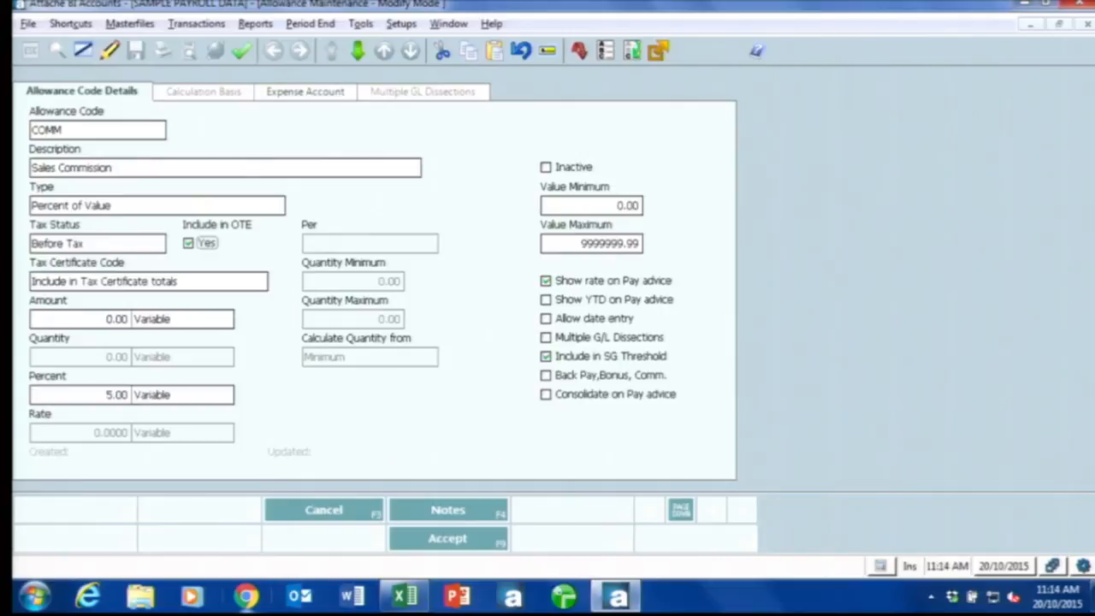
click(205, 282)
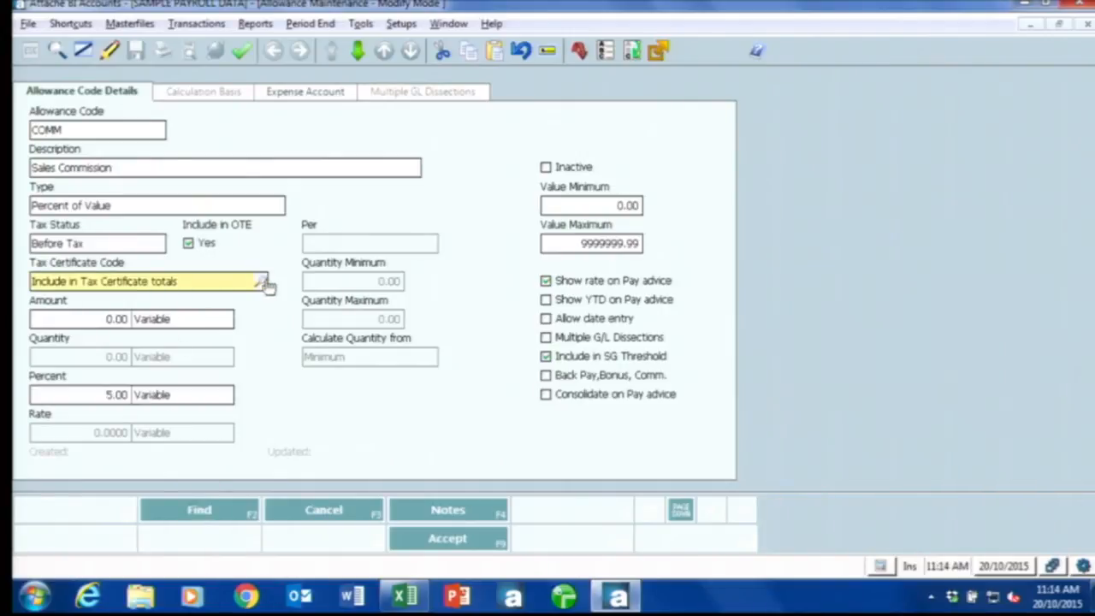
click(262, 283)
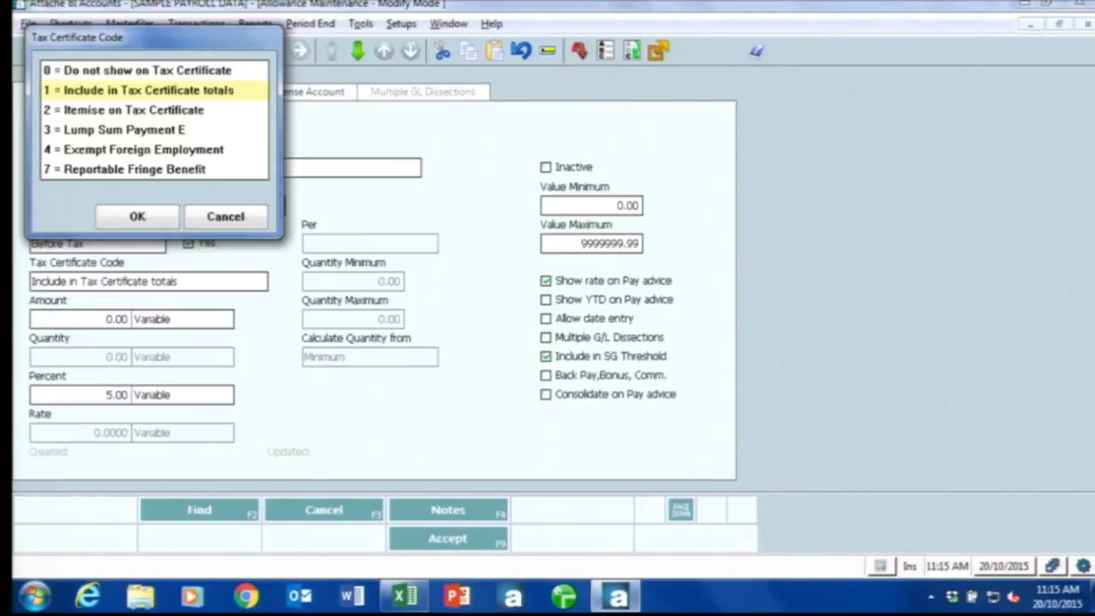
key(Return)
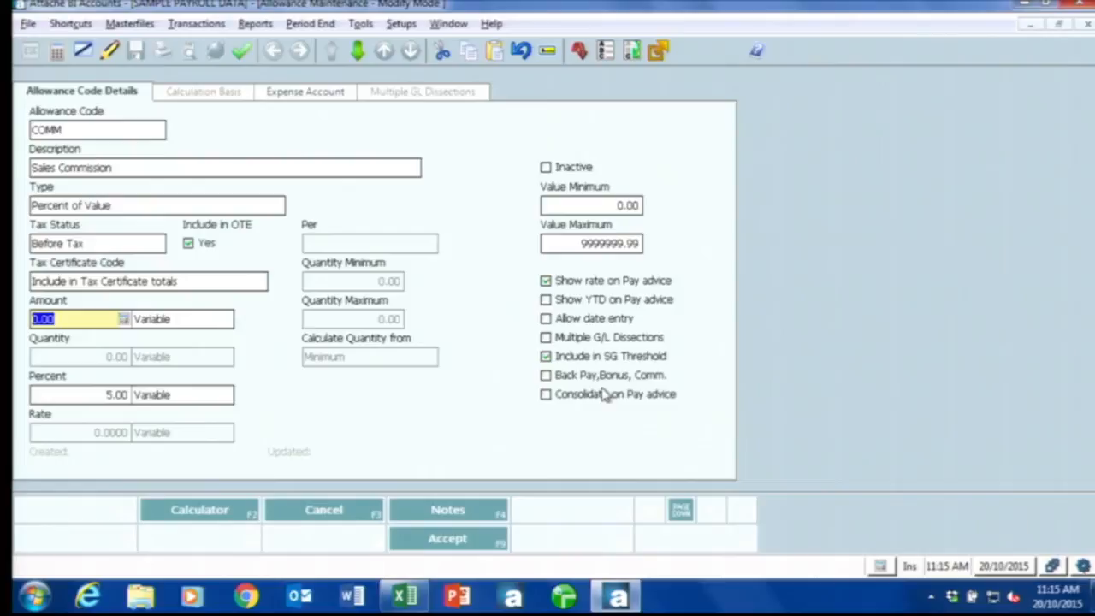
key(F3)
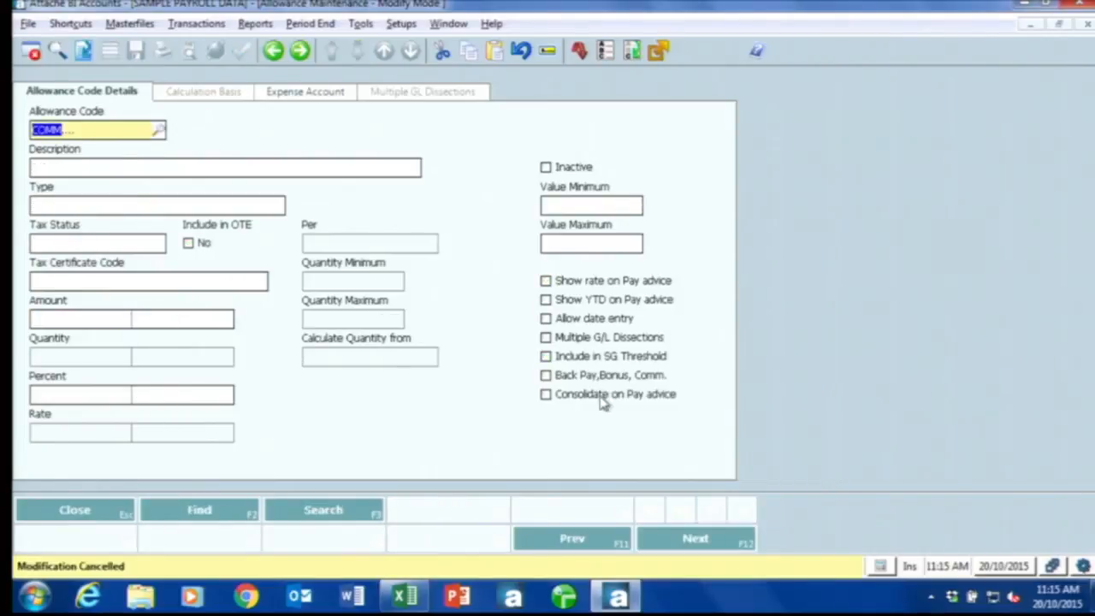
- Start a new allowance with the code BONUS and the description "Xmas Bonus"
text(BONUS)
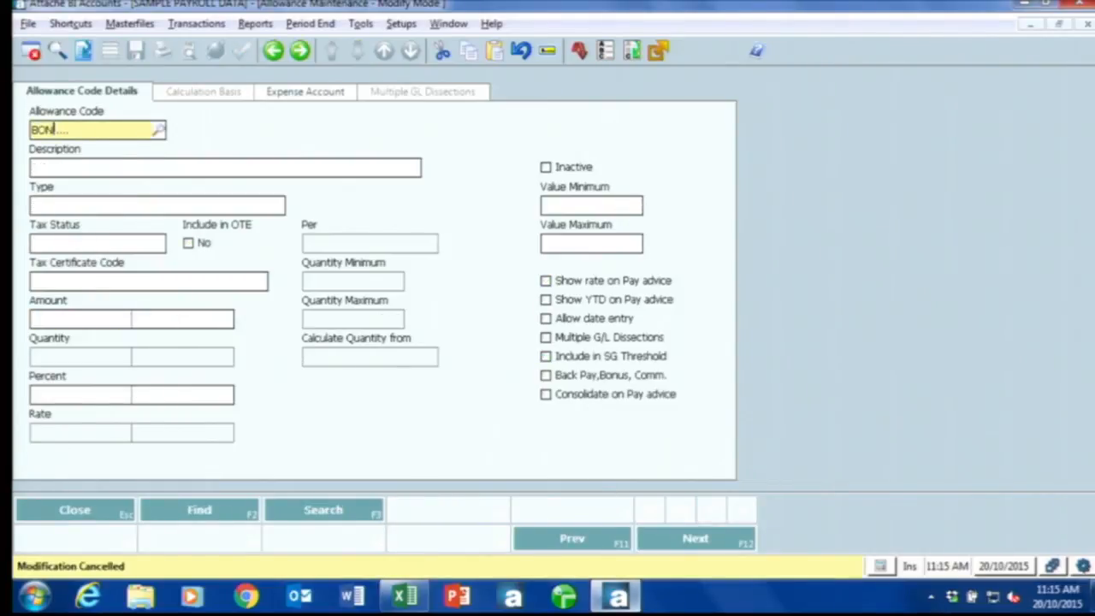
key(Return)
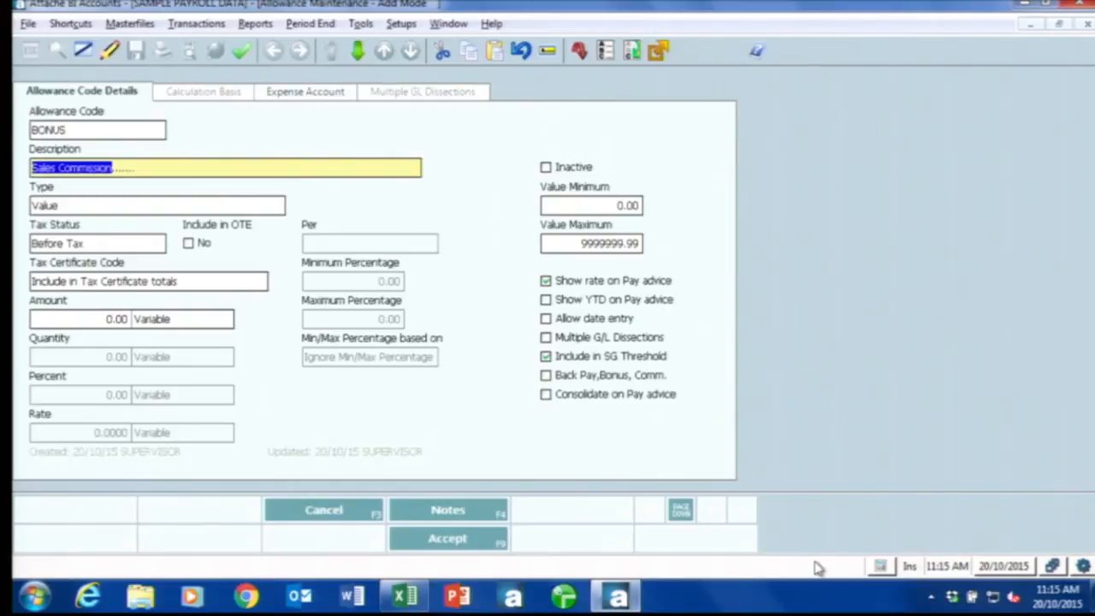
key(Delete)
text(Xm)
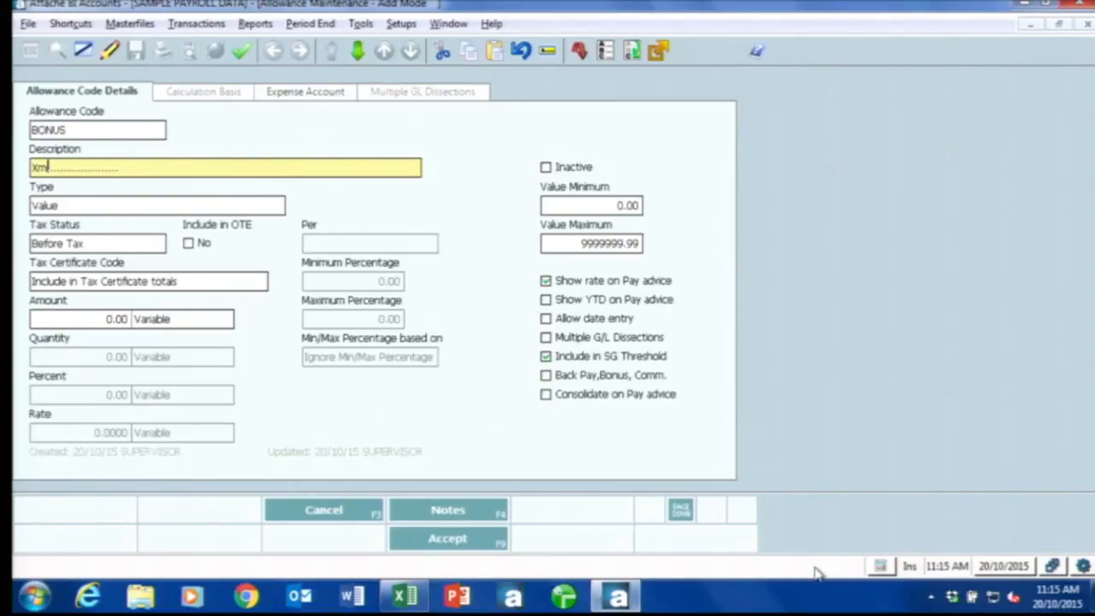
text(as Bonus)
key(Return)
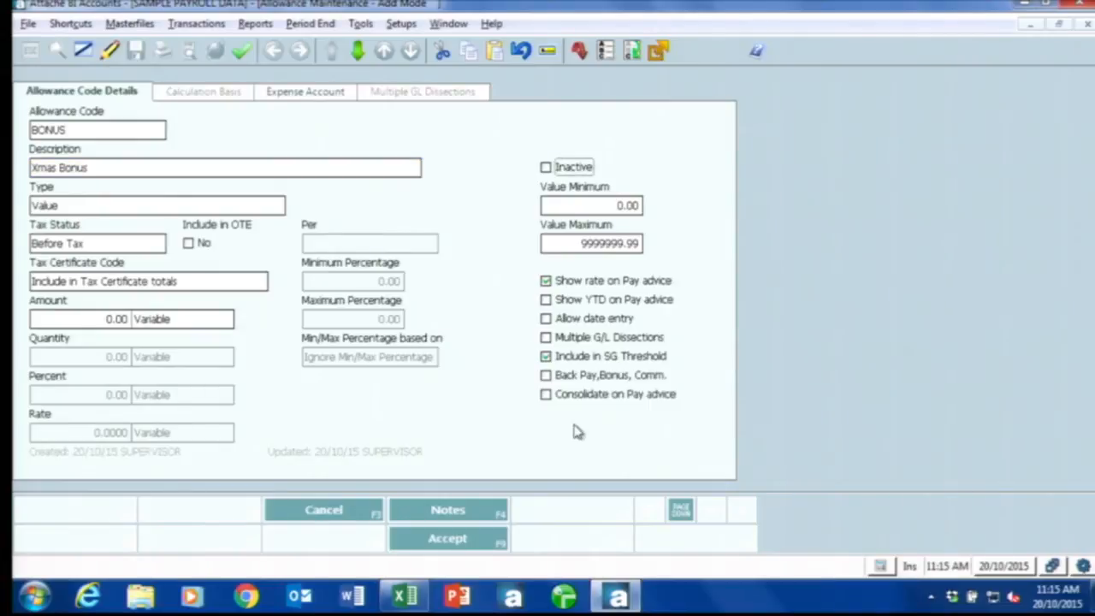
- Switch on Back Pay, Bonus, Comm. for the BONUS allowance, cancel the addition and close allowance maintenance
click(569, 377)
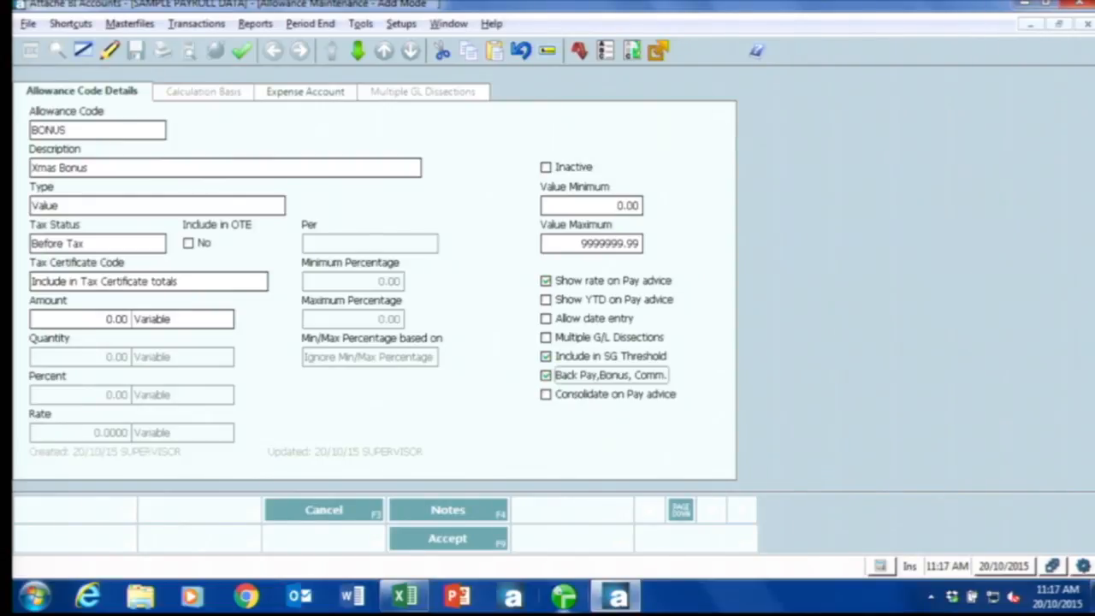
key(F3)
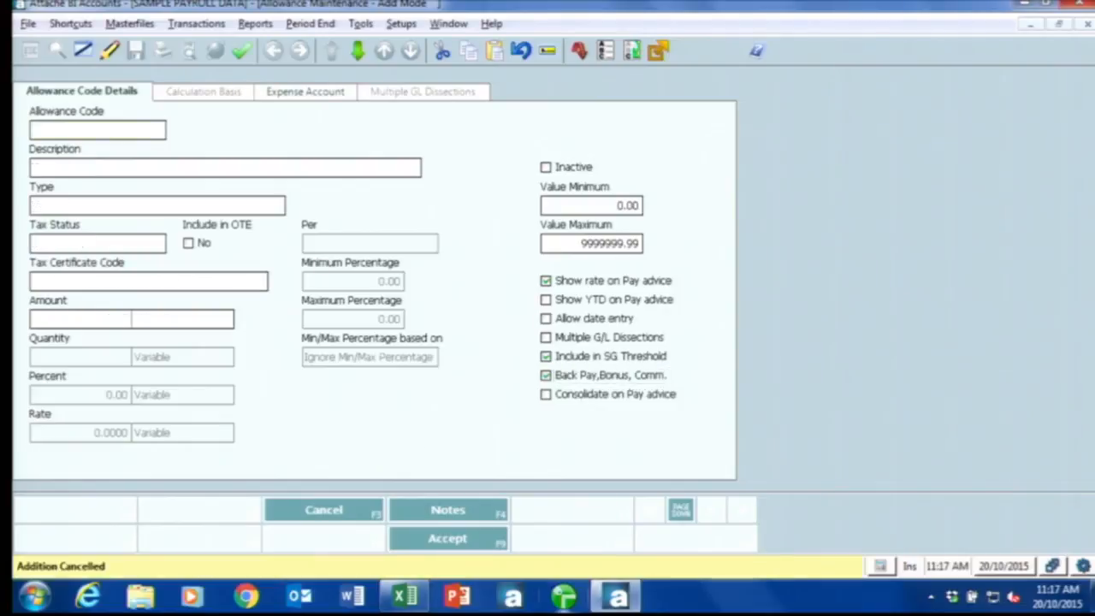
key(Escape)
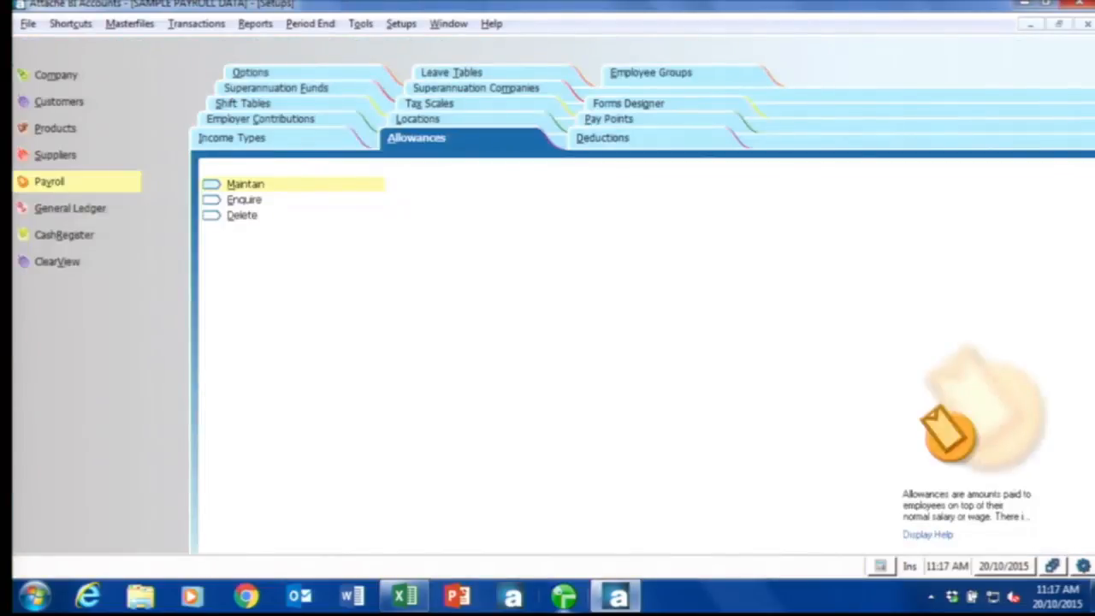